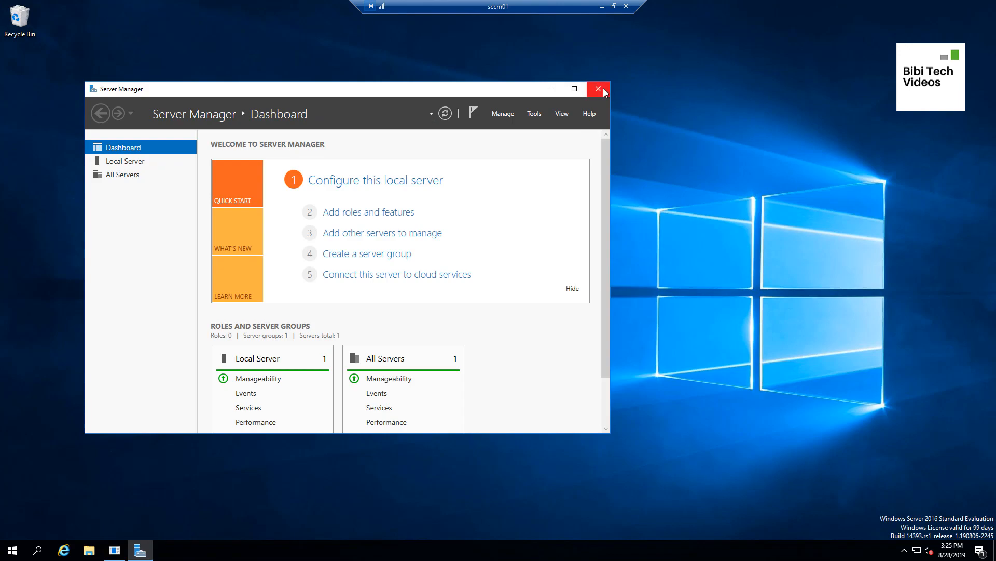
Start adding roles and features as a role-based or feature-based installation on the pool server SCCM01.bibi.local.
click(574, 89)
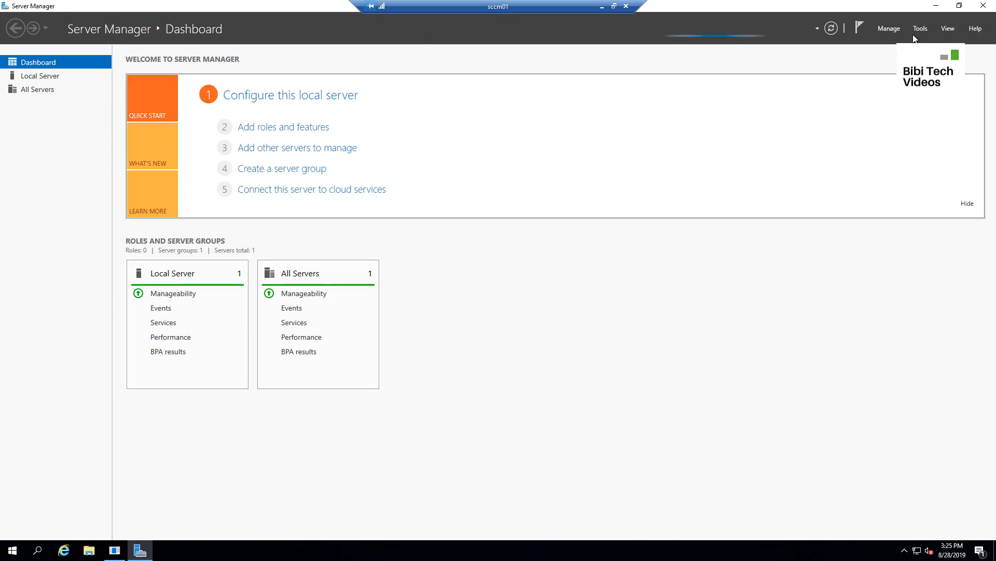
click(889, 28)
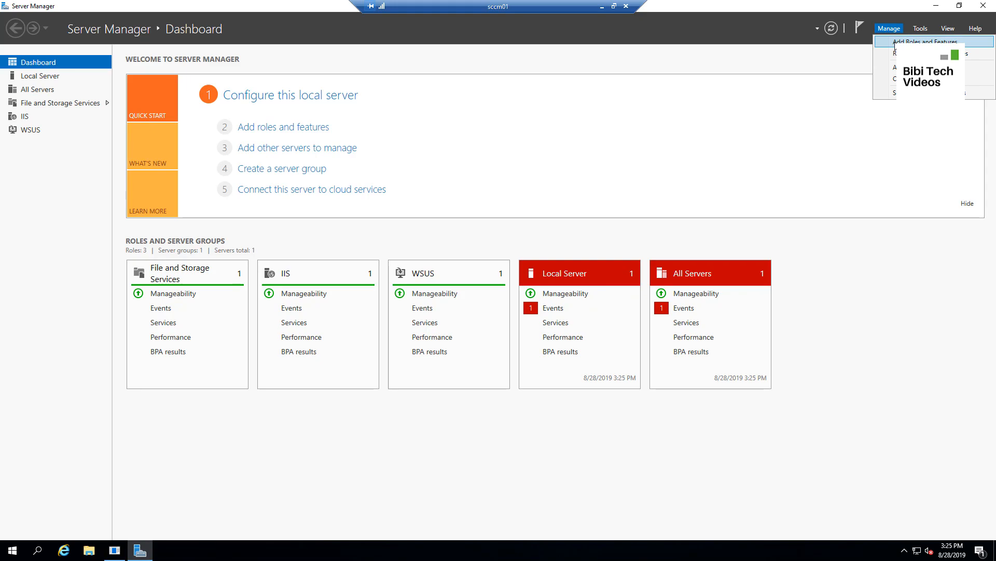
click(894, 45)
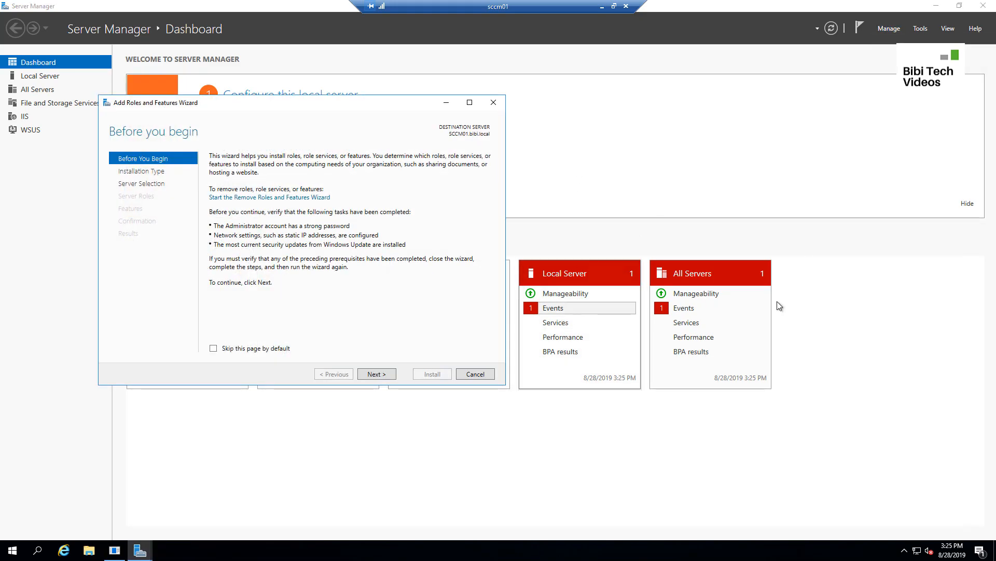
click(375, 374)
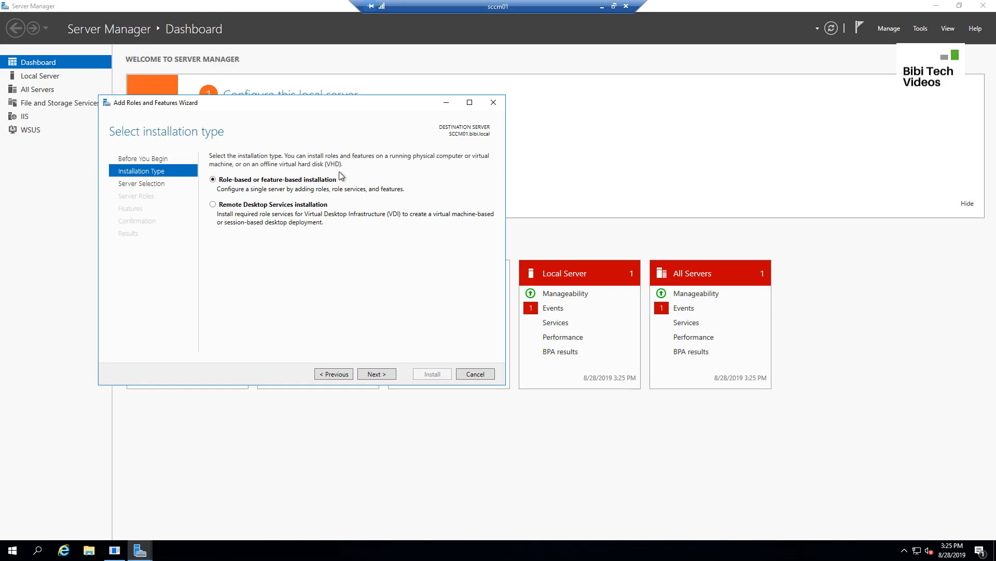
drag(353, 107, 529, 122)
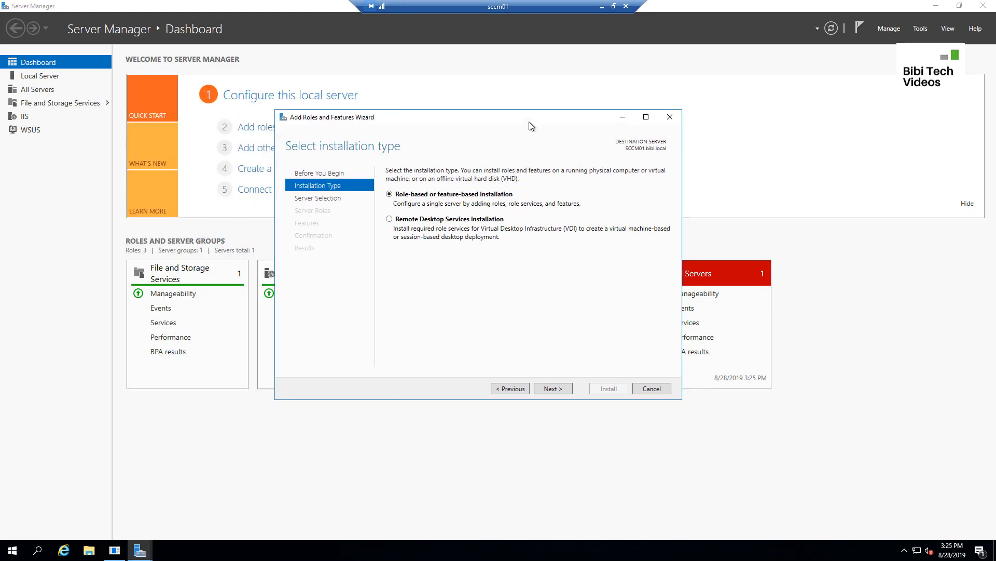
click(552, 388)
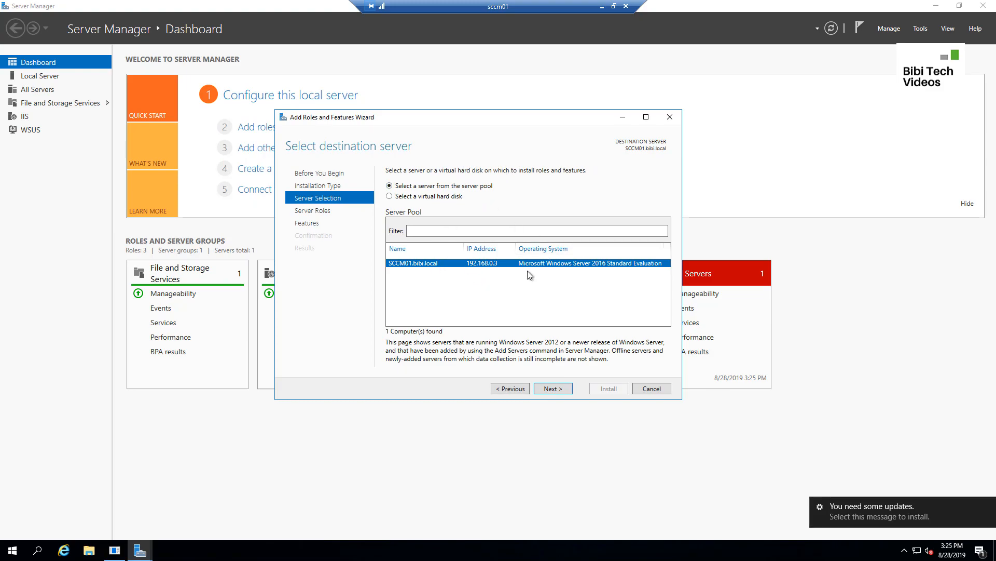
click(560, 393)
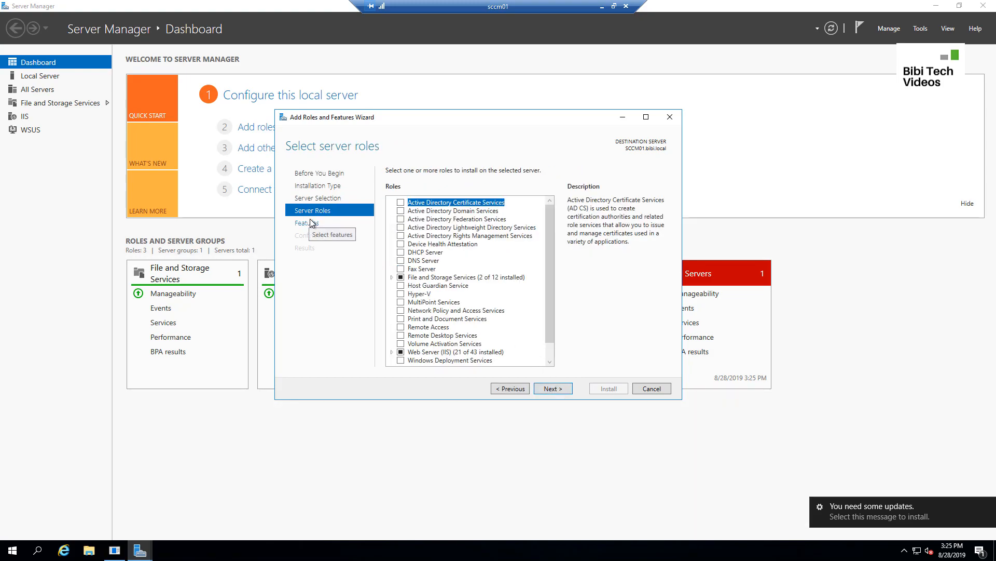
Select the Windows Deployment Services role together with its required management tools.
click(550, 363)
click(550, 363)
click(550, 363)
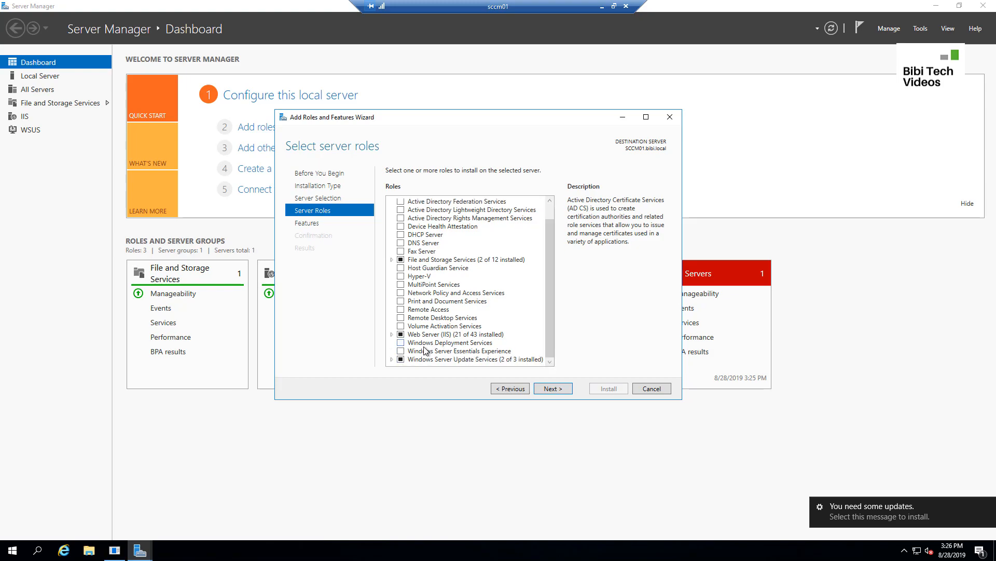
click(402, 343)
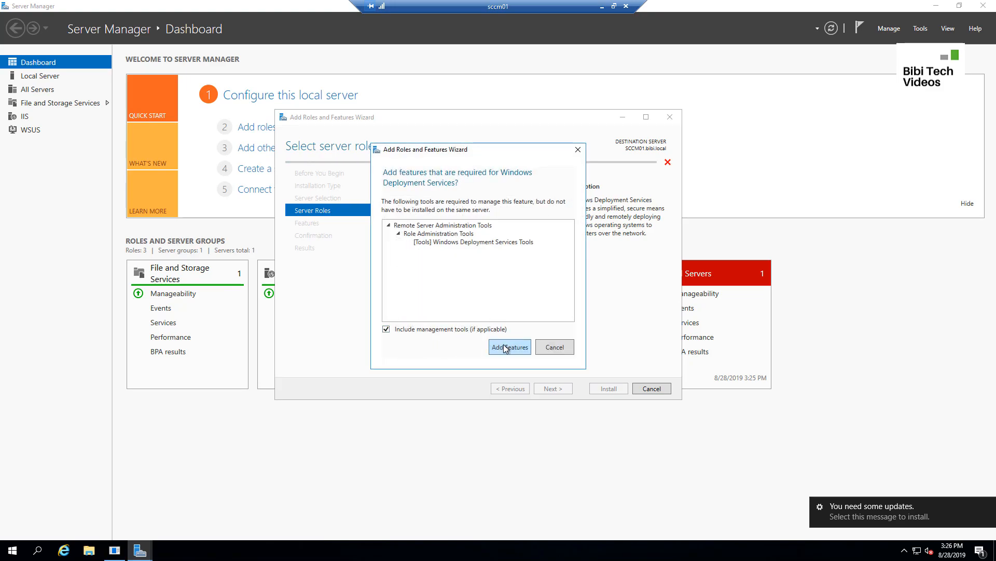
click(506, 346)
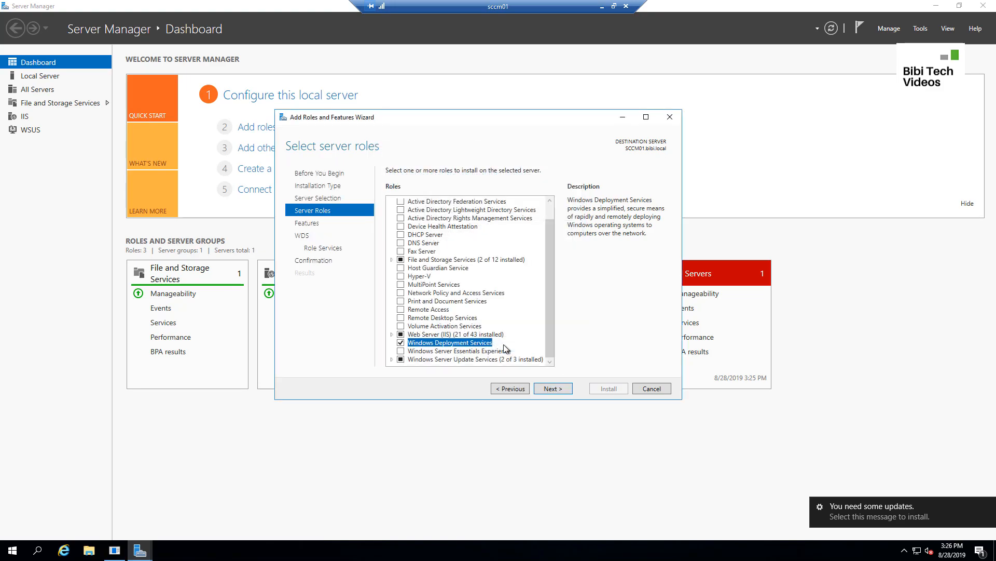
click(554, 389)
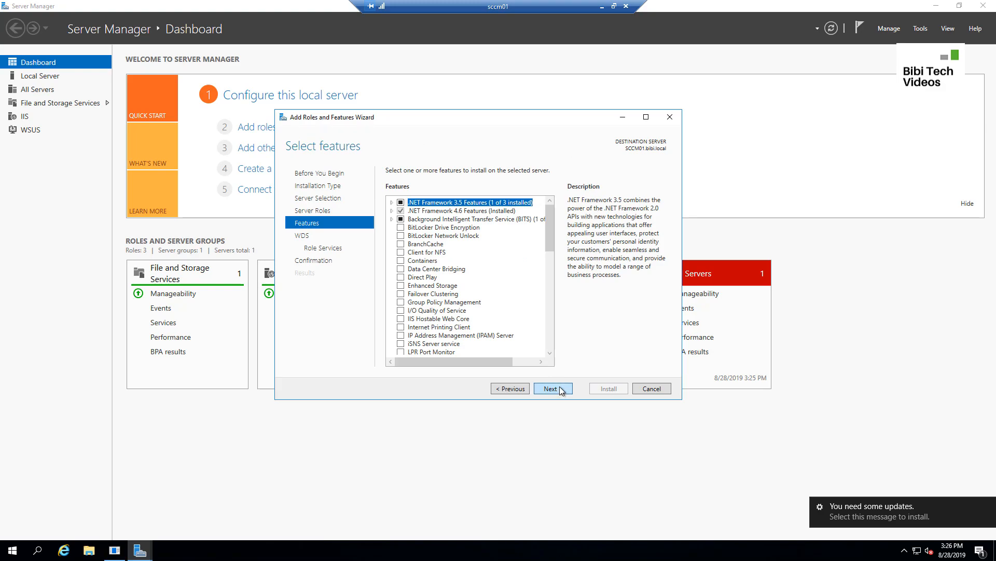
Install Windows Deployment Services with the Deployment Server and Transport Server role services, adding no extra features, and close the wizard.
click(561, 390)
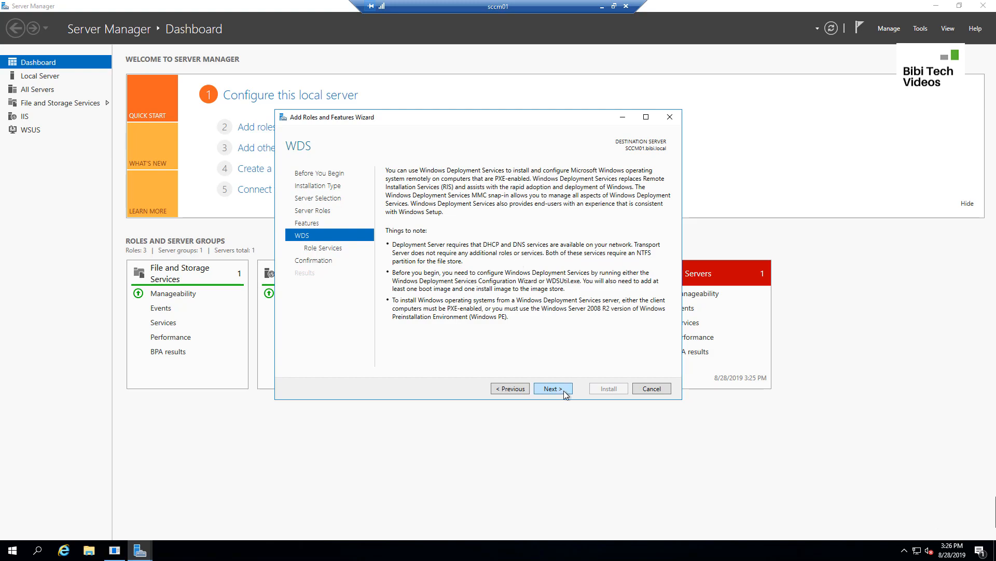
click(564, 393)
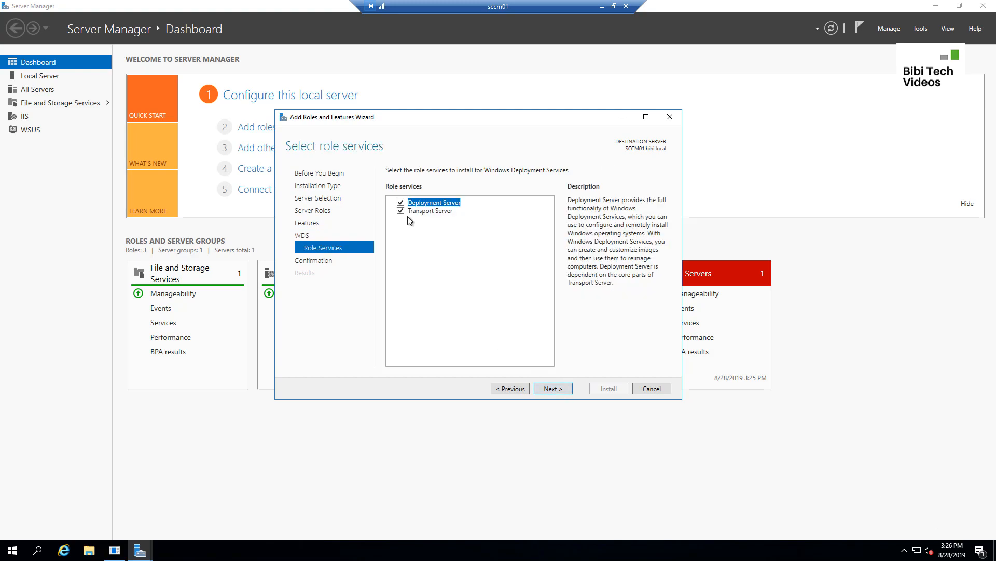
click(400, 202)
click(400, 202)
click(560, 390)
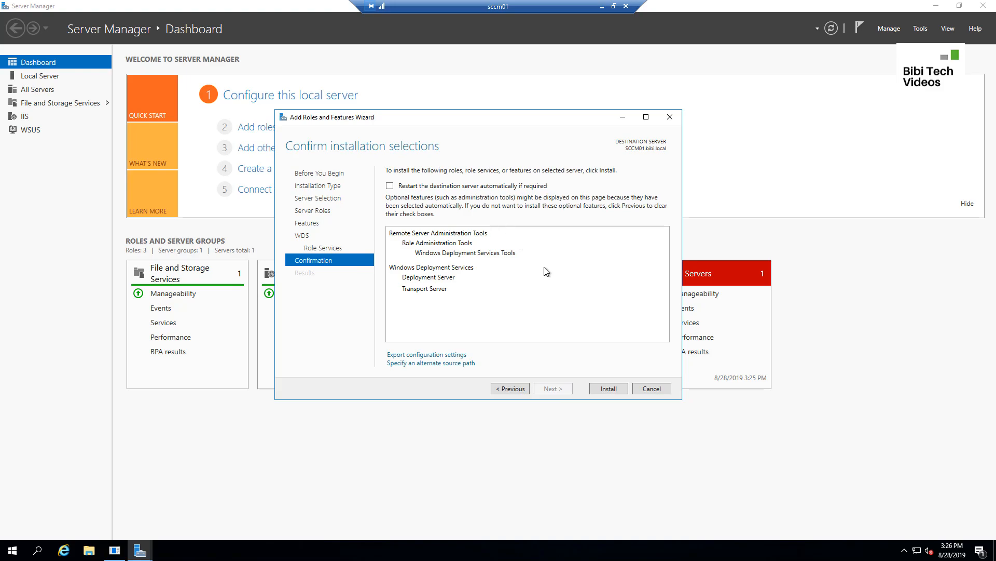
click(608, 390)
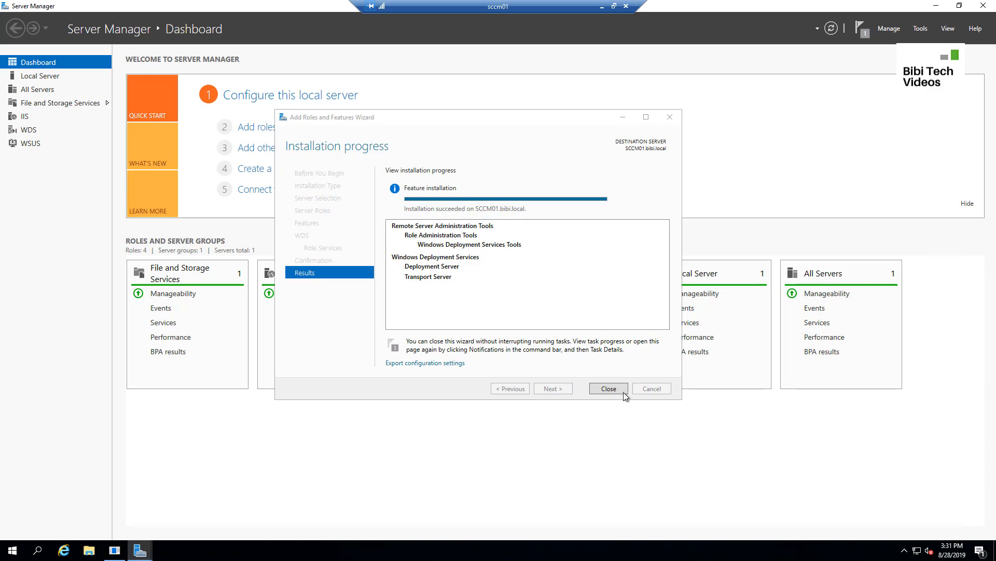
click(609, 389)
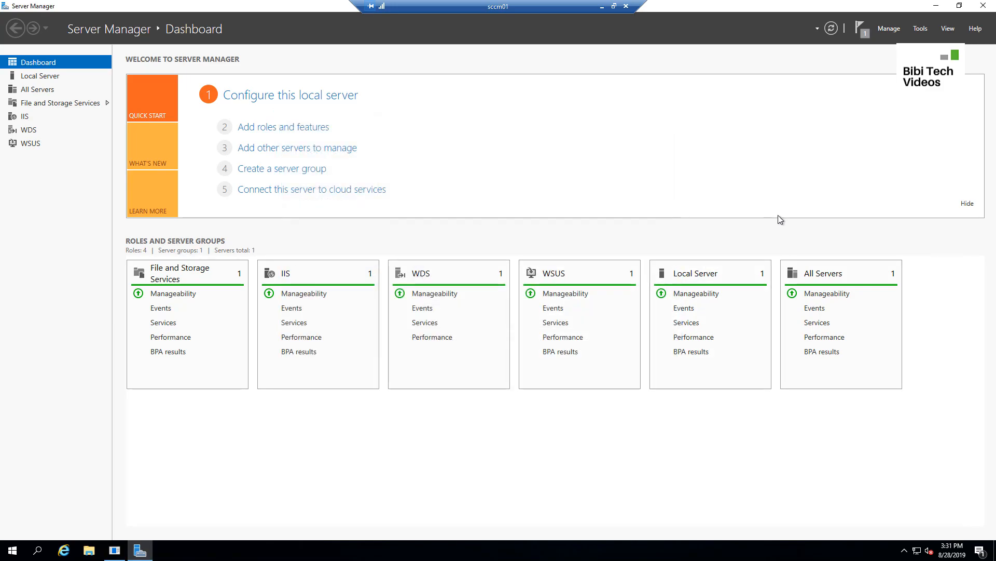
click(861, 32)
click(919, 30)
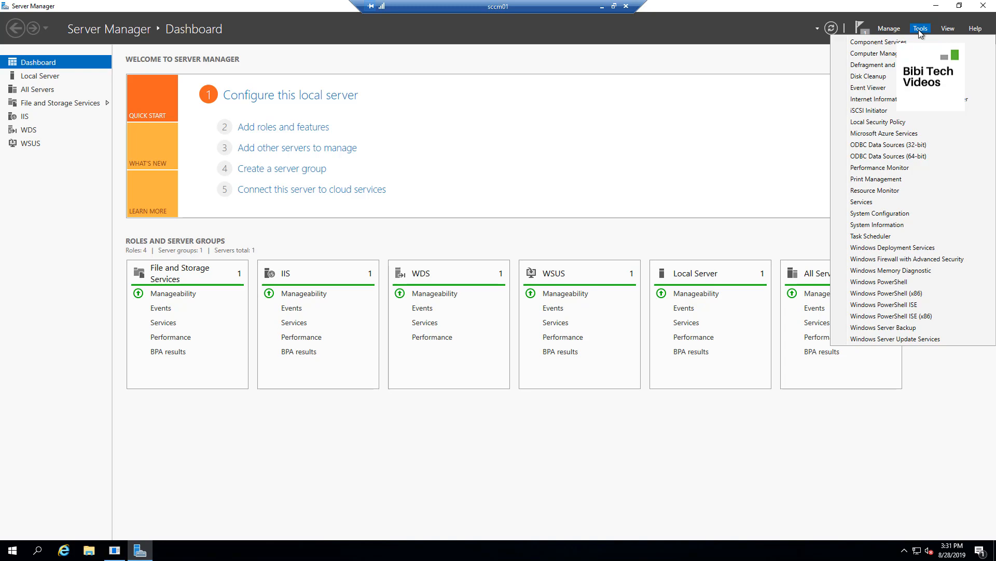
click(614, 140)
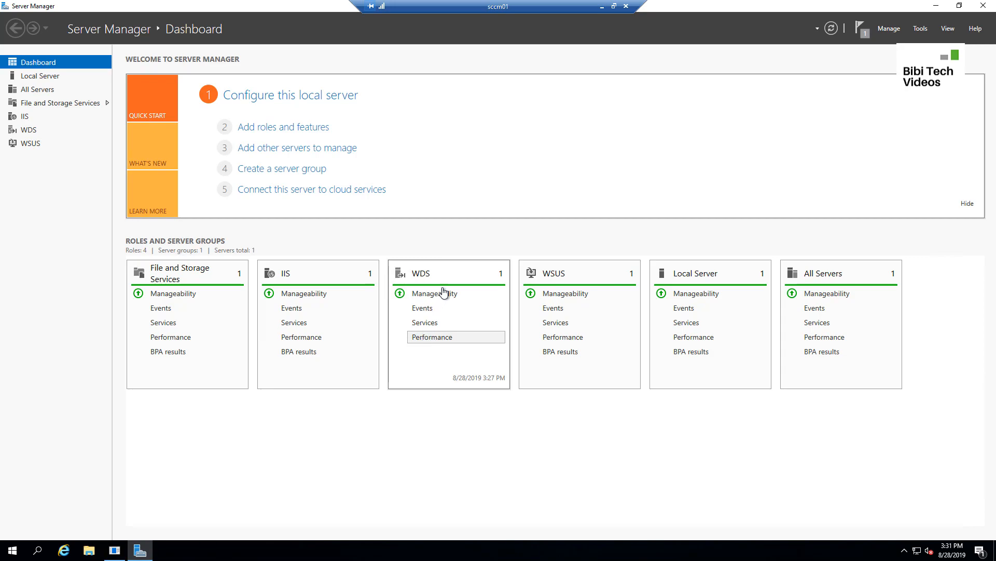
Open the Windows Deployment Services console, select the server SCCM01.bibi.local and widen the console window.
click(923, 29)
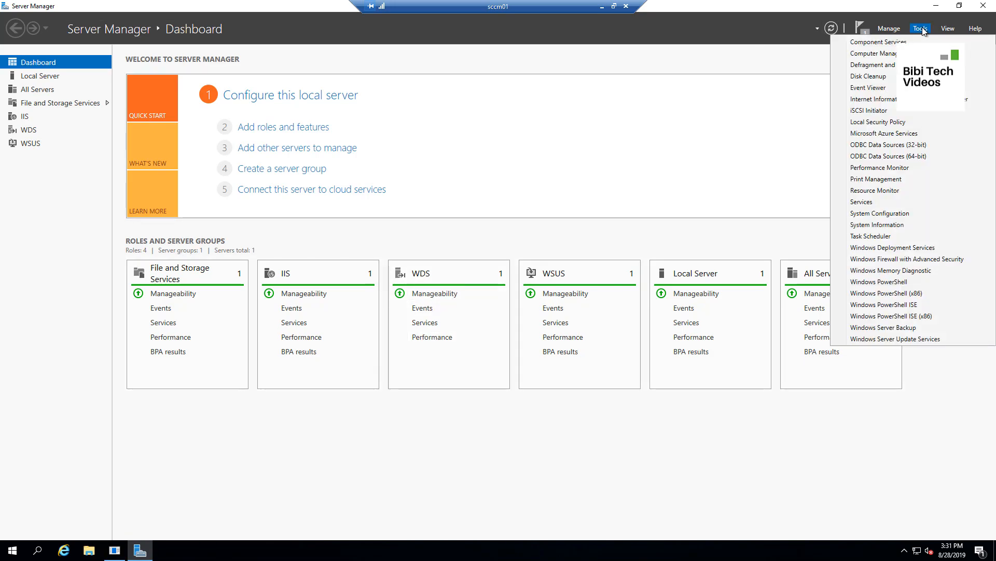
click(877, 247)
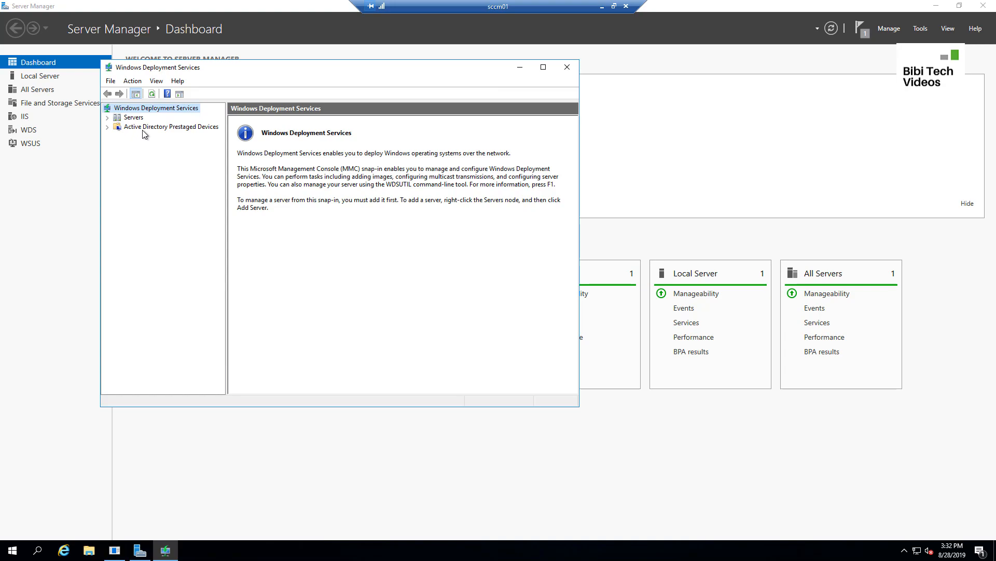
click(107, 117)
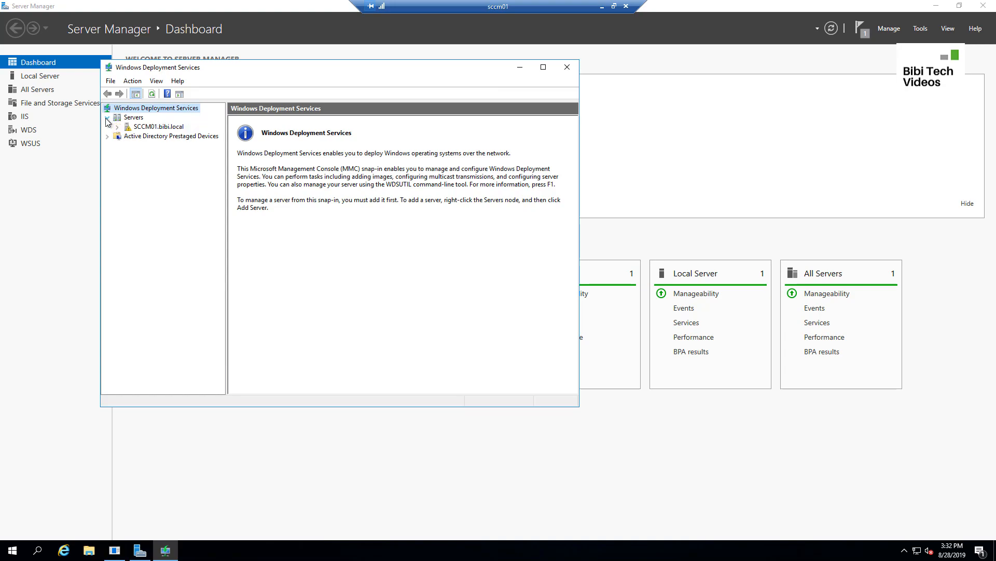
click(152, 126)
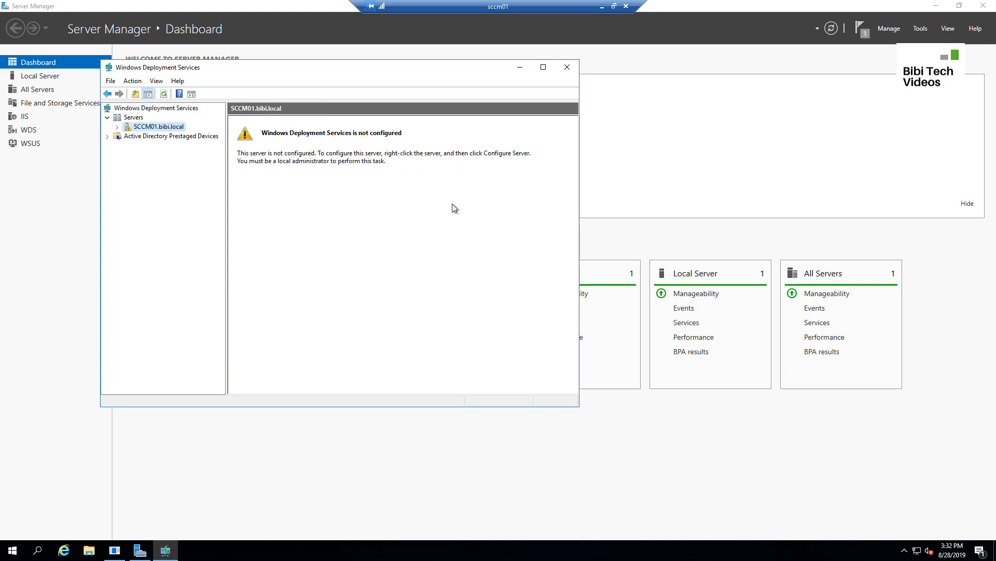
drag(579, 405, 790, 405)
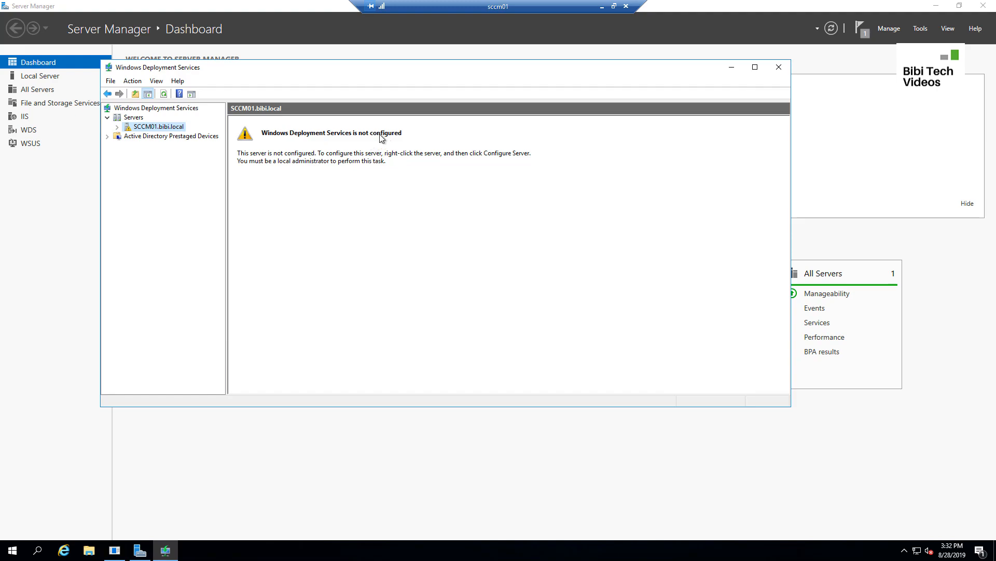
Start configuring the SCCM01.bibi.local deployment server and choose the Standalone server install option.
right_click(166, 126)
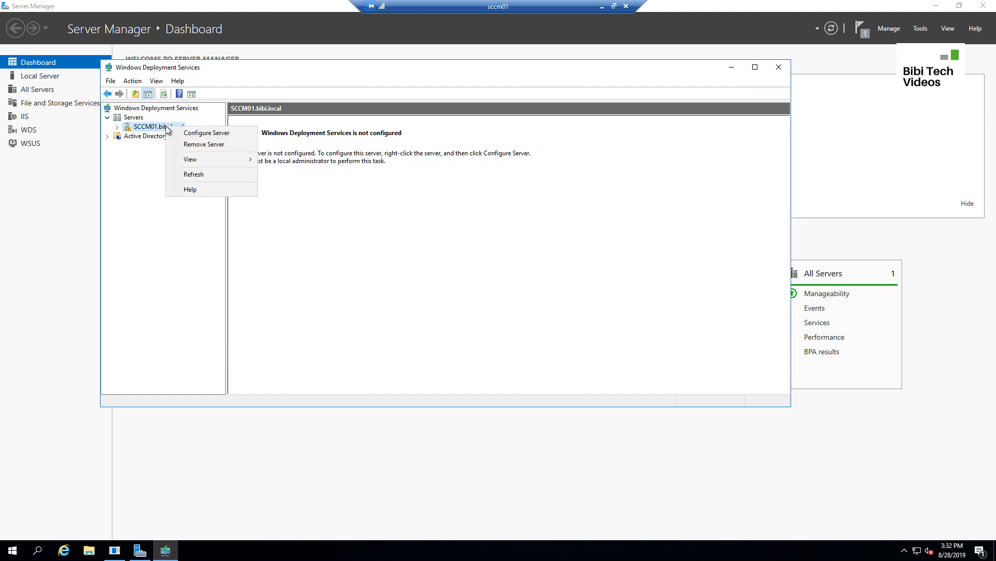
click(225, 133)
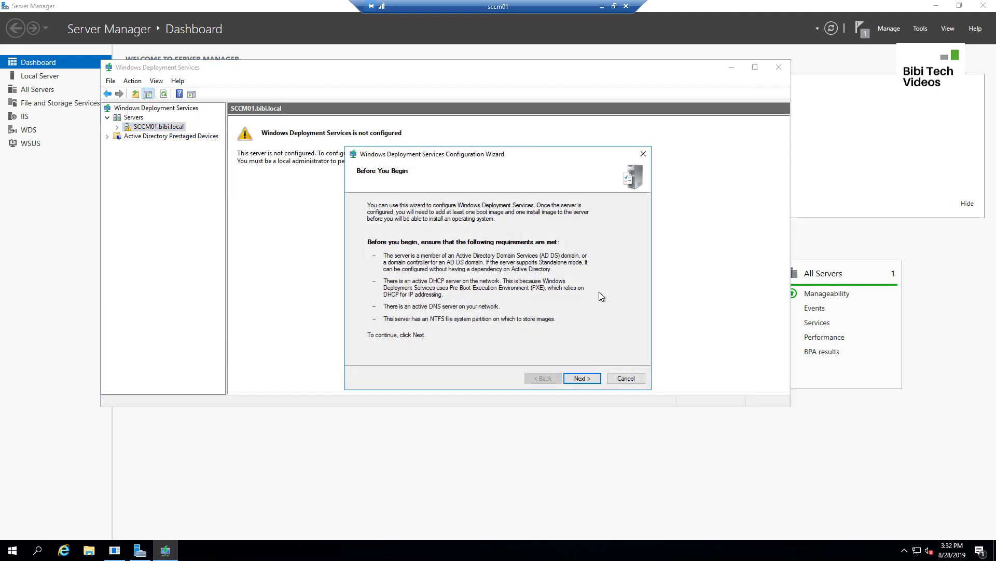
click(578, 378)
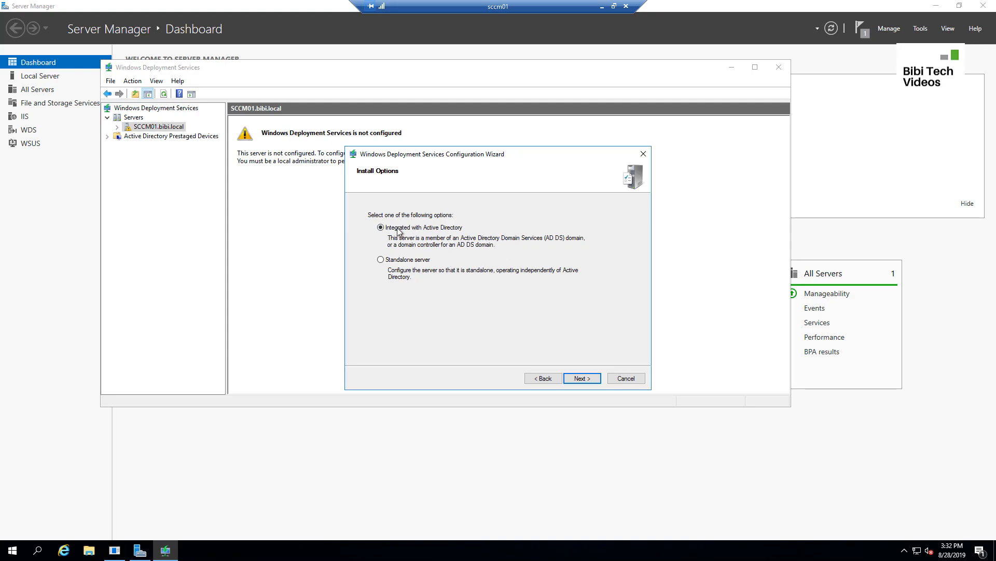
click(399, 259)
click(595, 383)
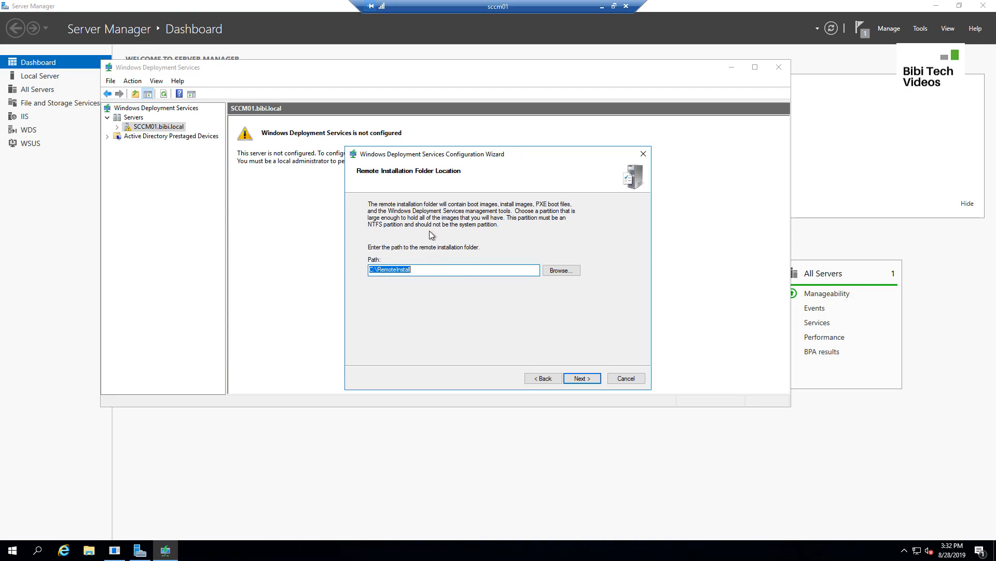
Set the remote installation folder path to S:\RemoteInstall.
click(464, 273)
drag(473, 157, 385, 190)
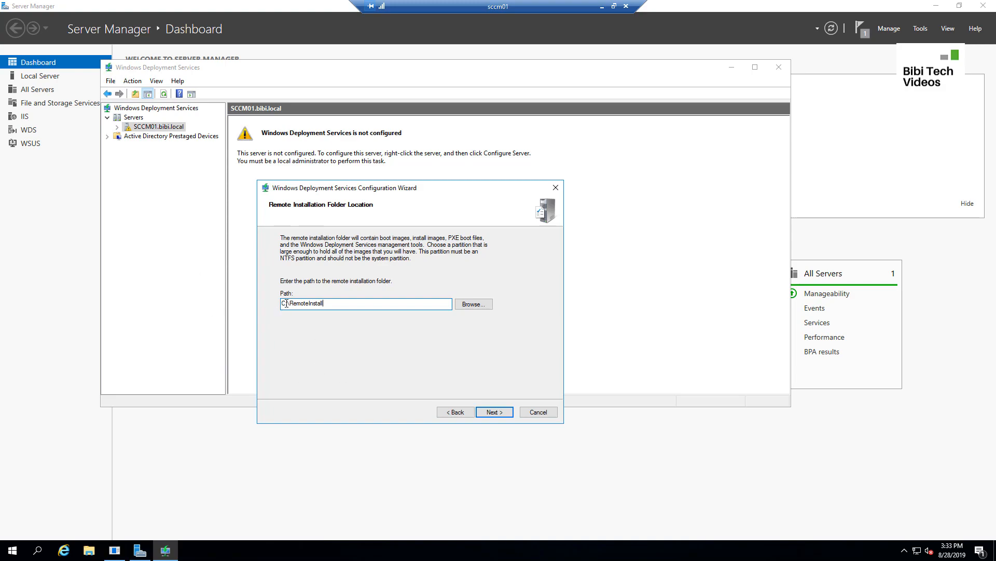
drag(288, 303, 279, 303)
text(S:)
Examine the contents of the Storage (S:) drive in File Explorer, then minimize its window.
click(89, 550)
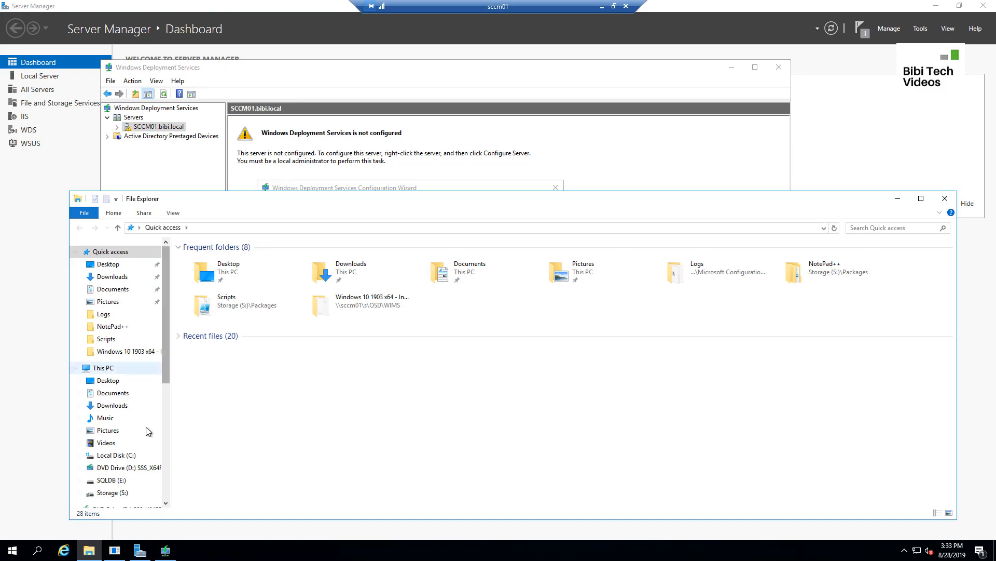
scroll(155, 488, down, 2)
scroll(154, 489, down, 1)
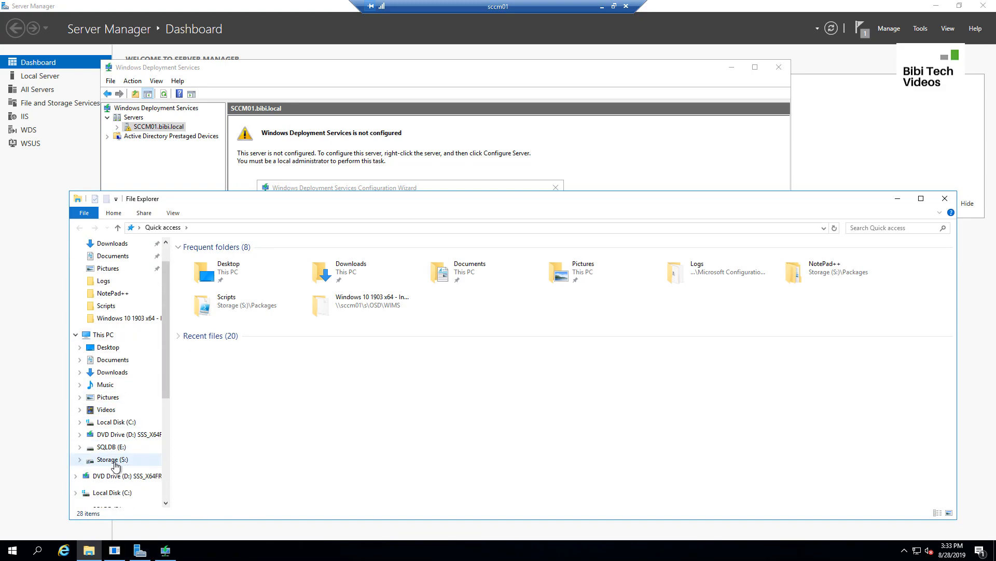
click(107, 462)
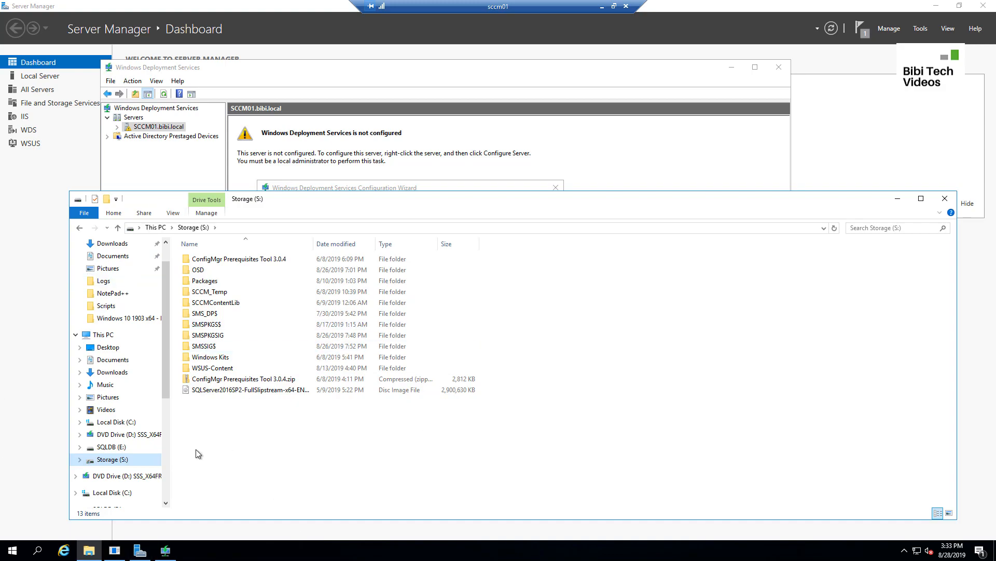
click(896, 202)
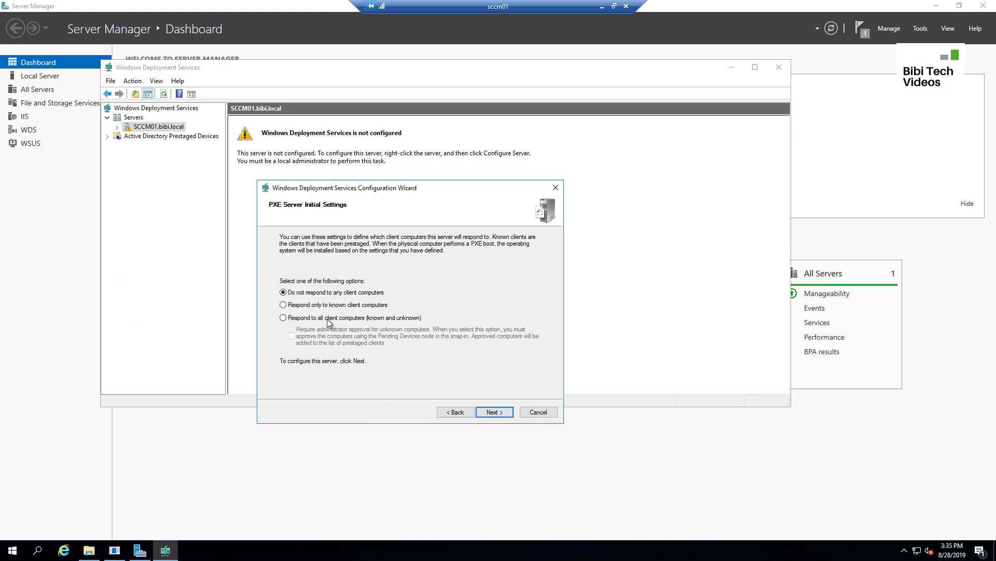
Make the PXE server respond to all client computers with administrator approval for unknown ones, and finish configuration without adding images now.
click(334, 319)
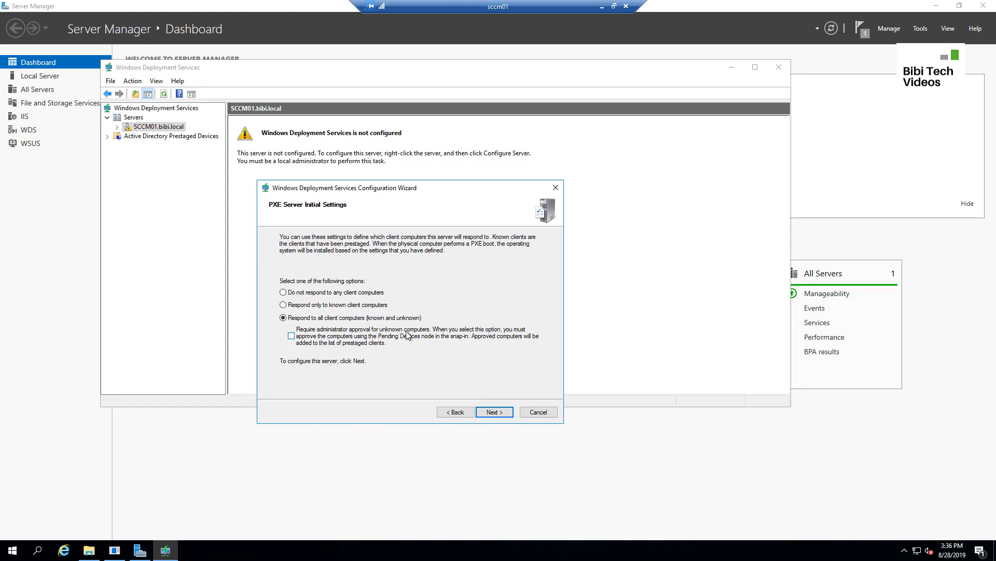
click(291, 336)
click(493, 412)
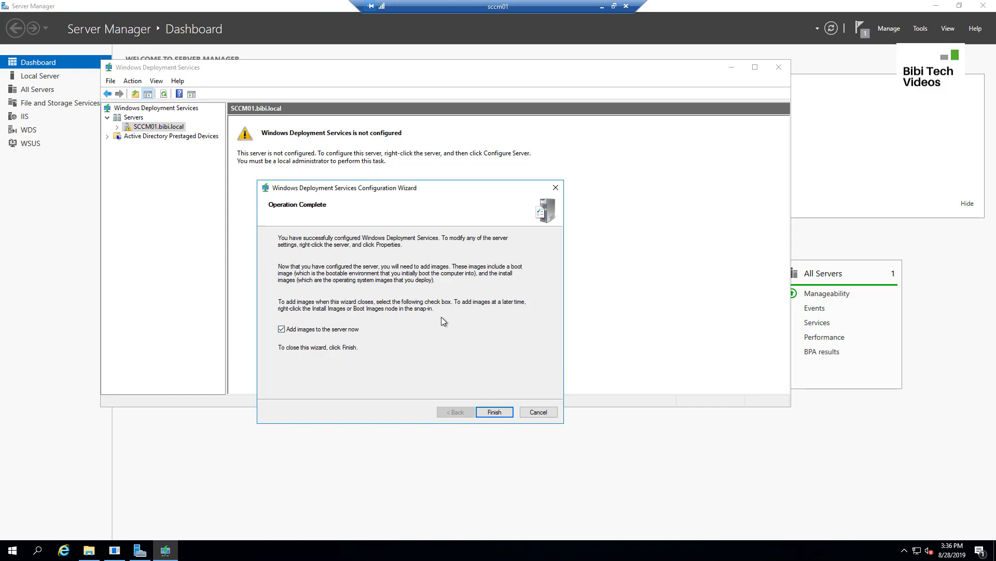
click(282, 330)
click(499, 413)
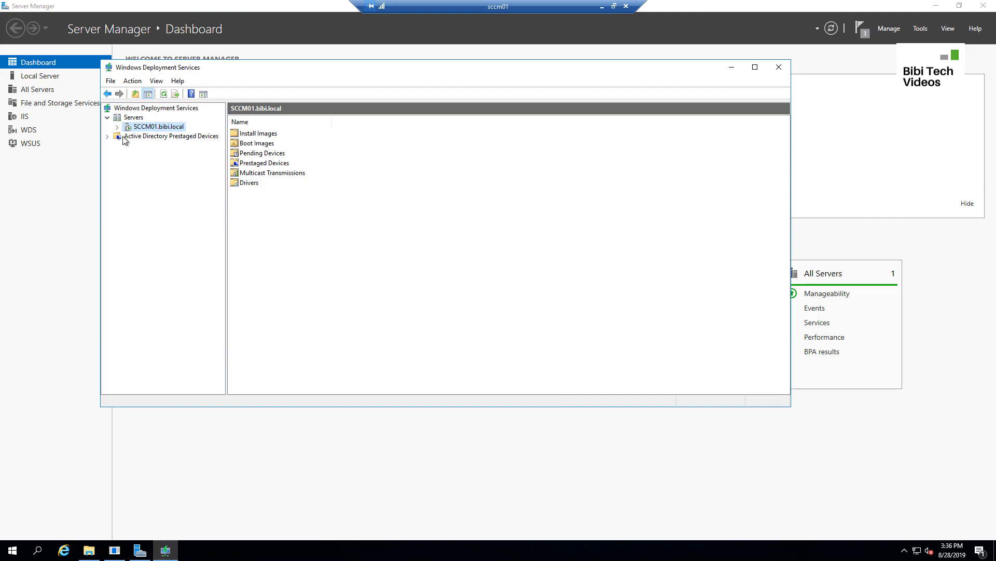
Expand SCCM01.bibi.local and examine its Install Images, Boot Images, Pending Devices and Prestaged Devices nodes.
click(117, 127)
click(158, 137)
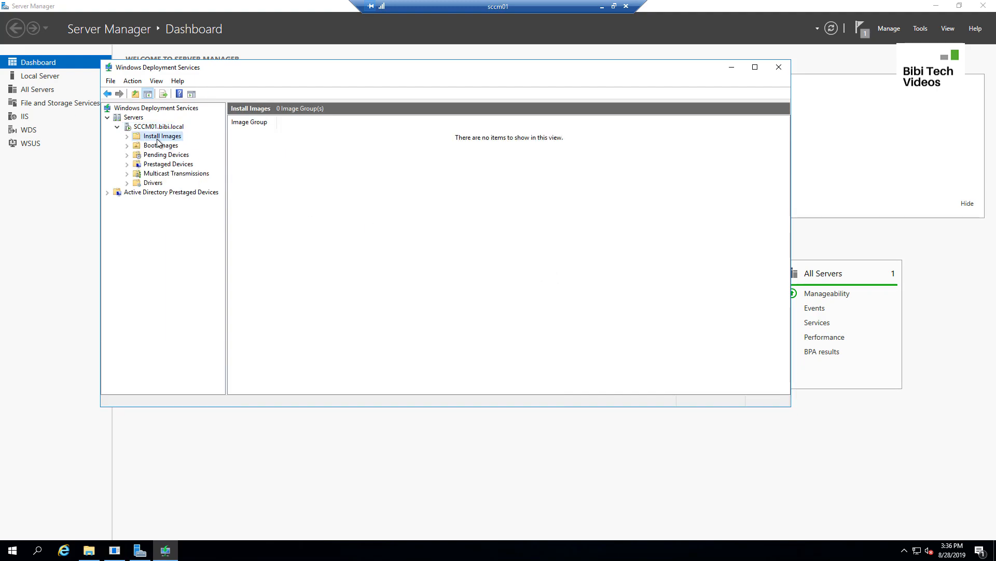
click(161, 146)
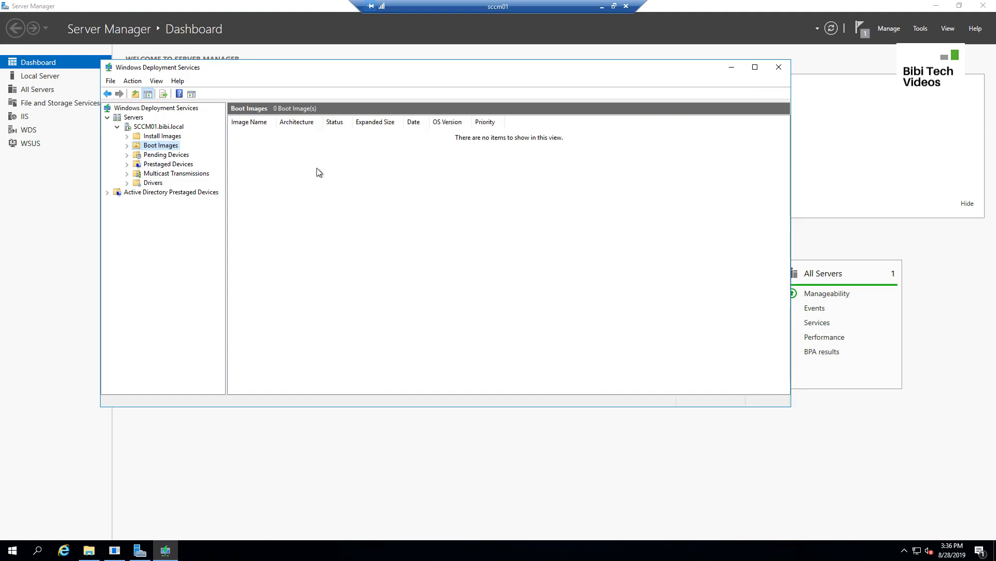
click(166, 155)
click(187, 165)
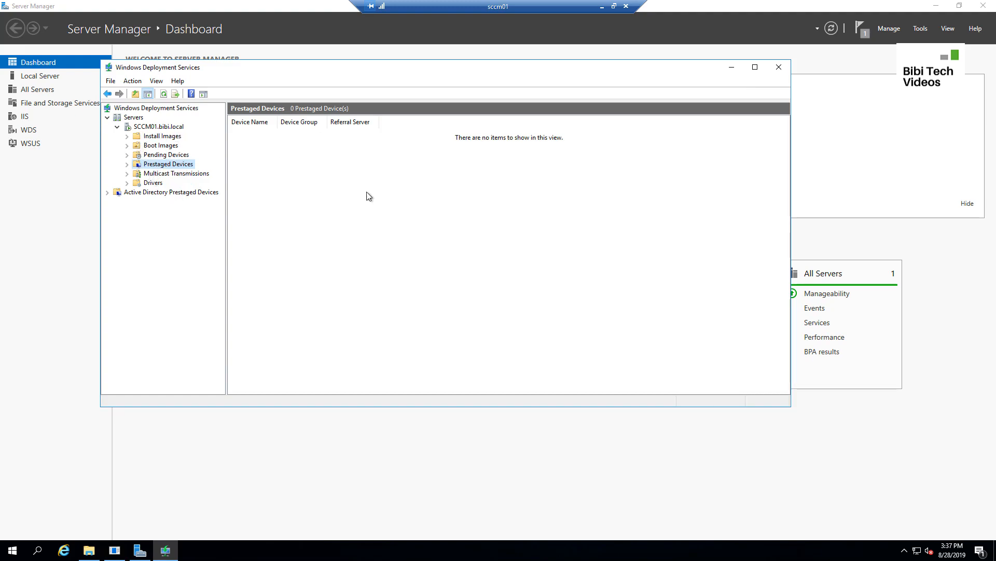
Review the SCCM01.bibi.local server's PXE Response, AD DS, Boot, Client, DHCP, Multicast and Network properties, then close them.
click(165, 127)
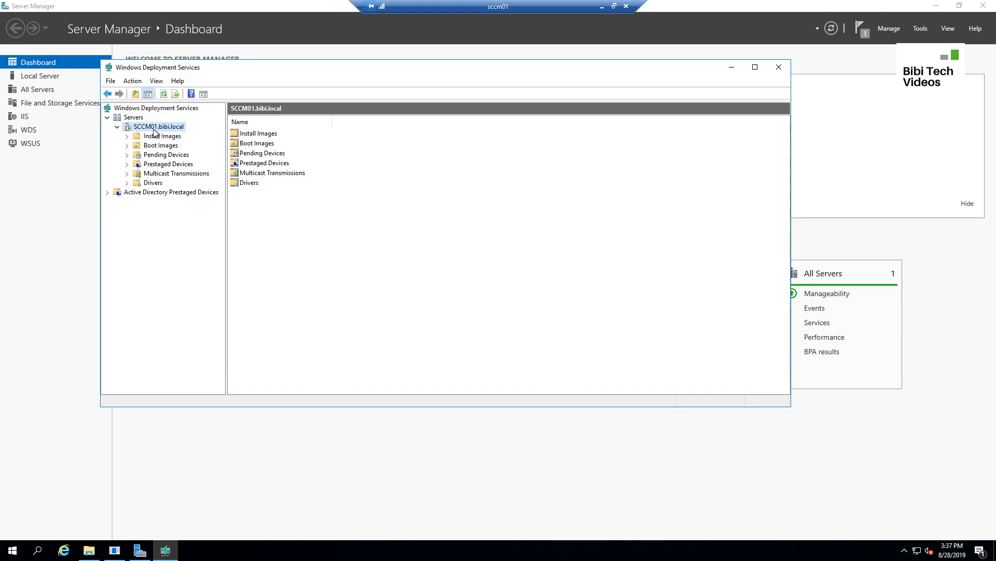
right_click(141, 128)
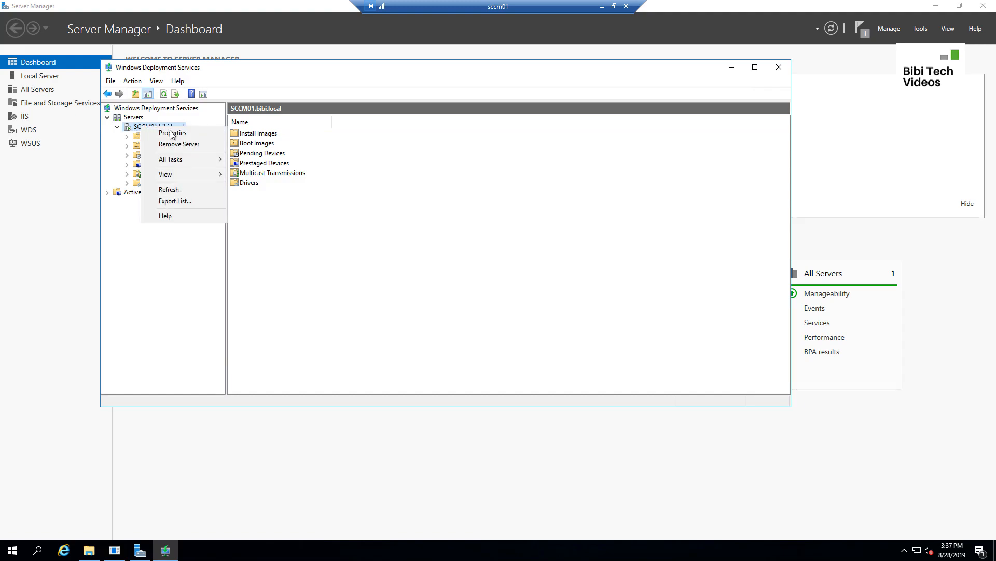
click(173, 133)
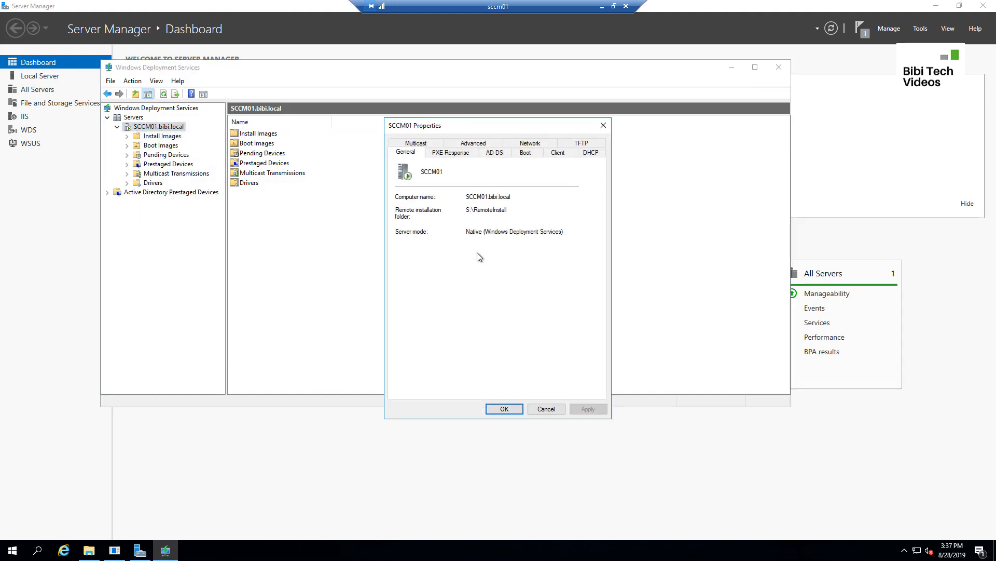
click(459, 156)
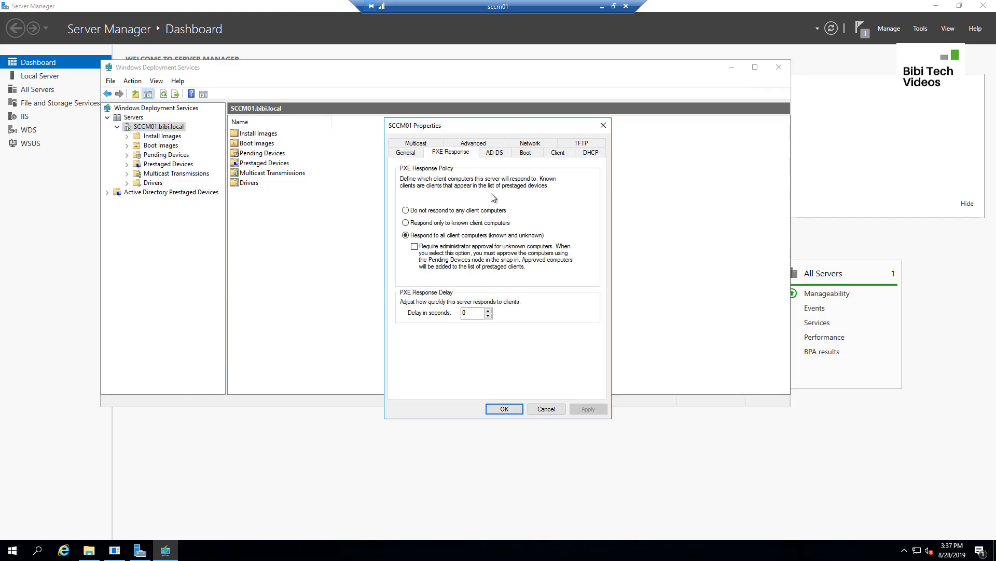
click(496, 158)
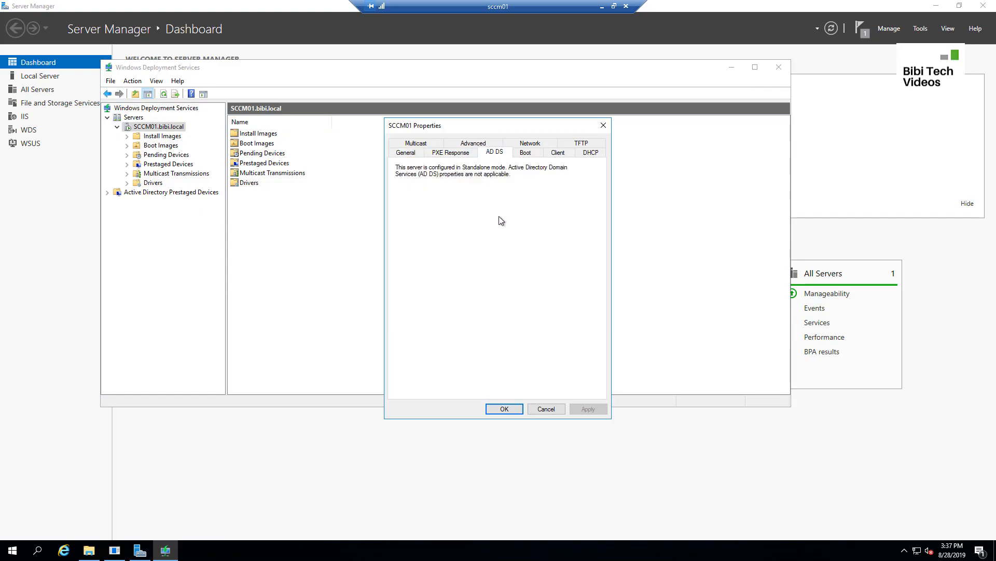
click(534, 155)
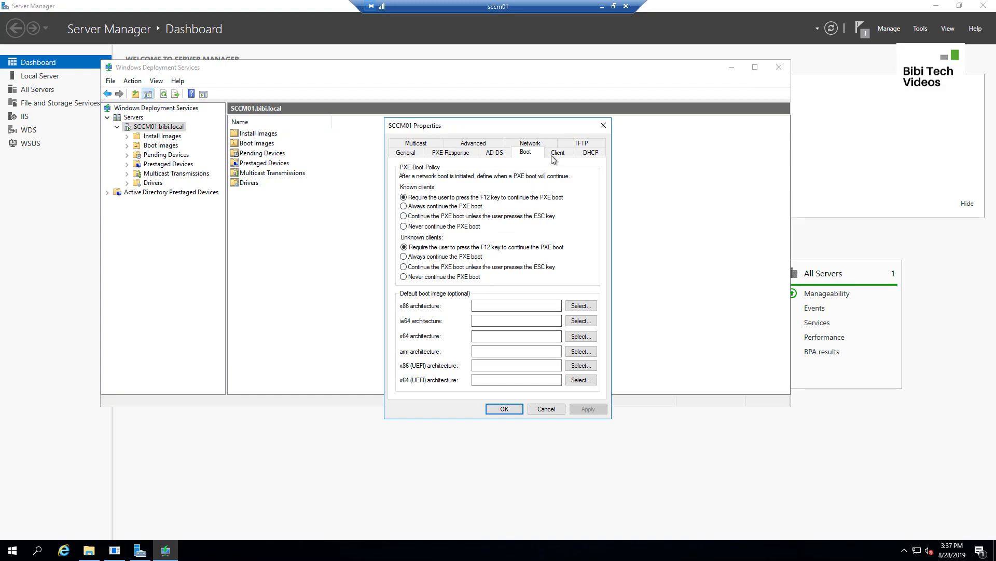
click(566, 154)
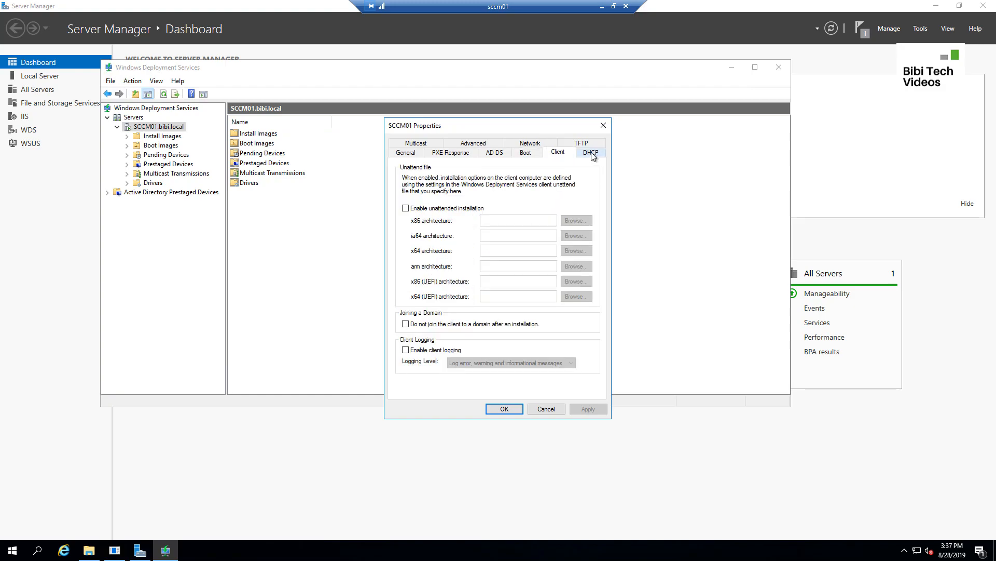
click(593, 156)
click(407, 144)
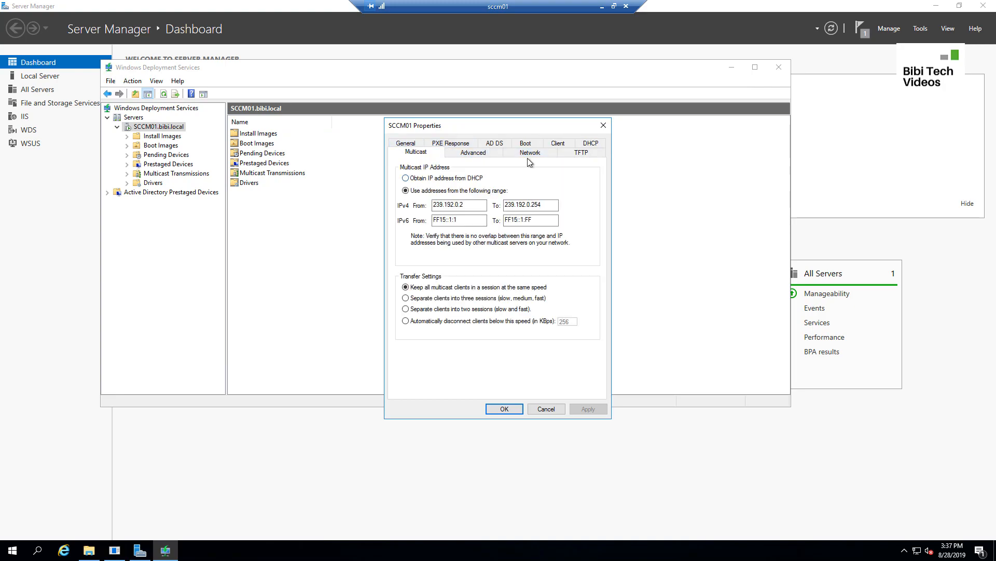
click(539, 155)
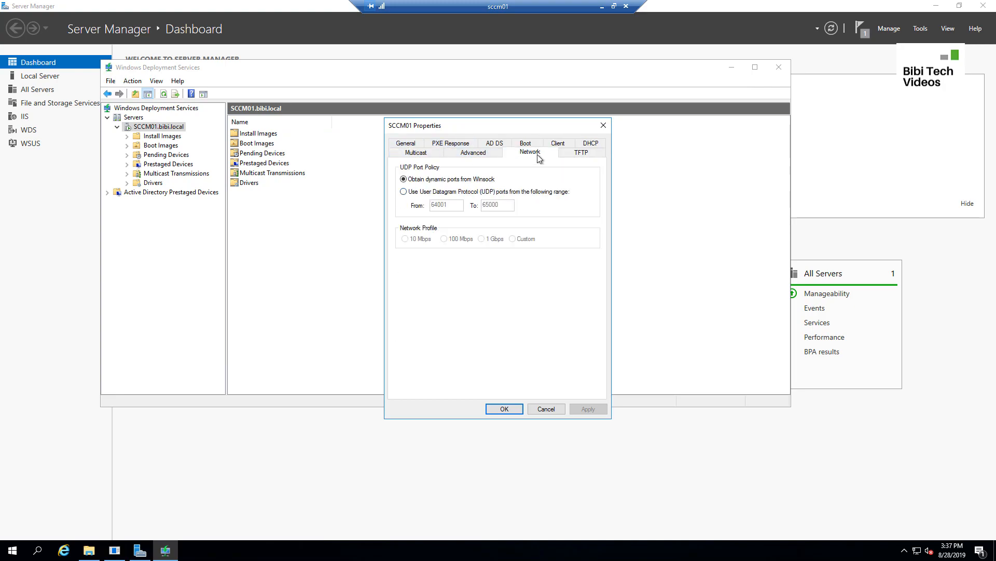
click(590, 144)
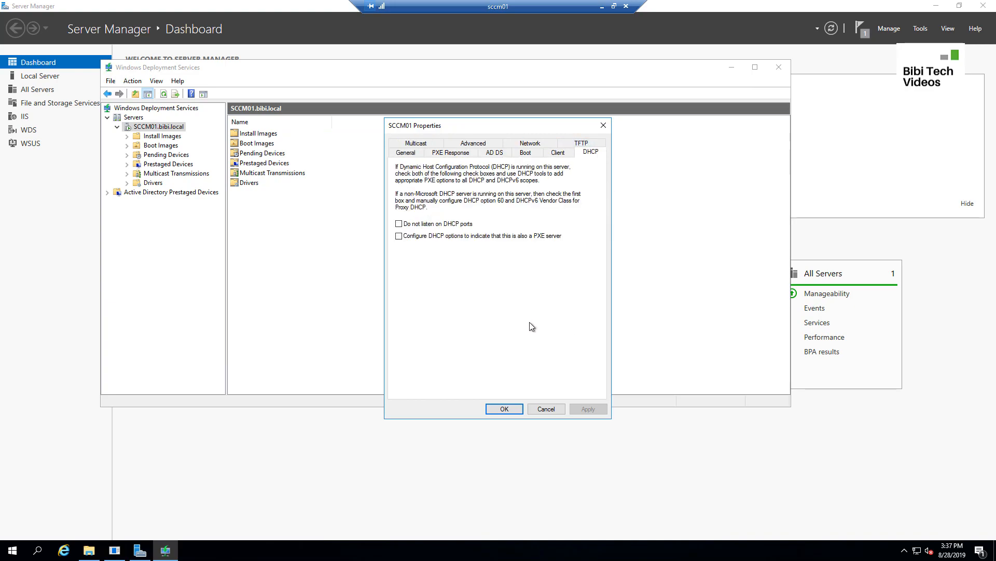
click(504, 409)
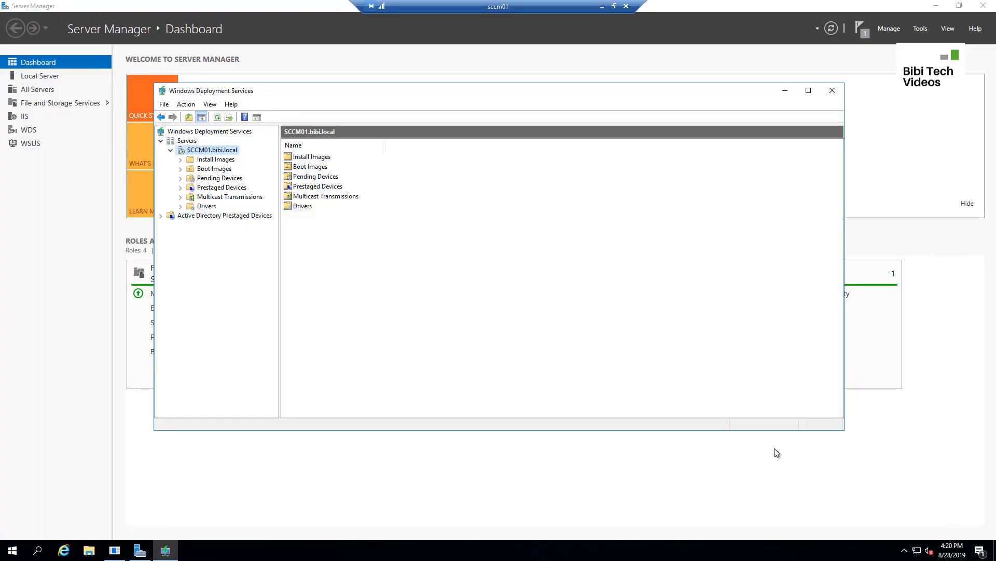
Close the Windows Deployment Services console and Server Manager, and dismiss the Shutdown Event Tracker without giving a reason.
click(833, 95)
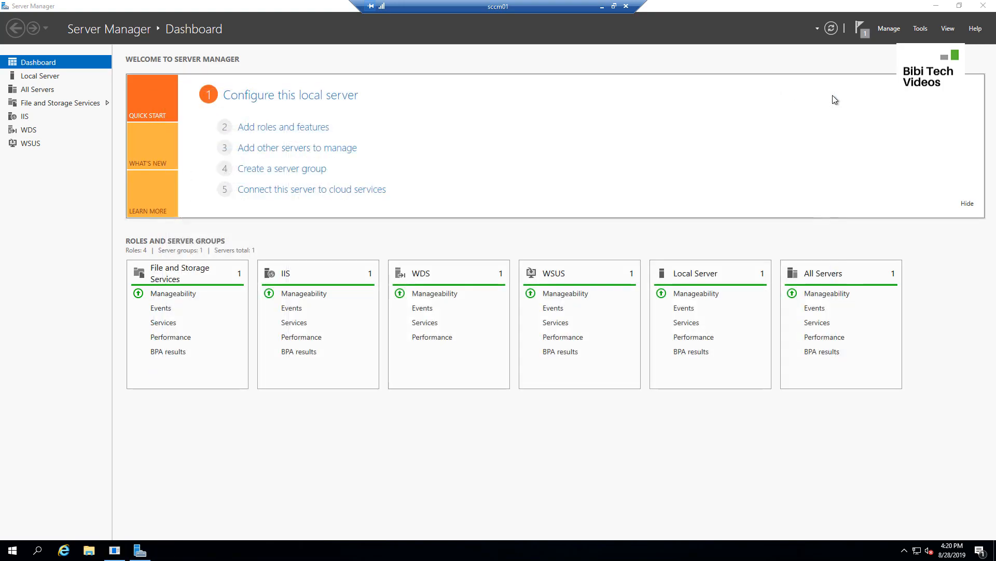
click(982, 7)
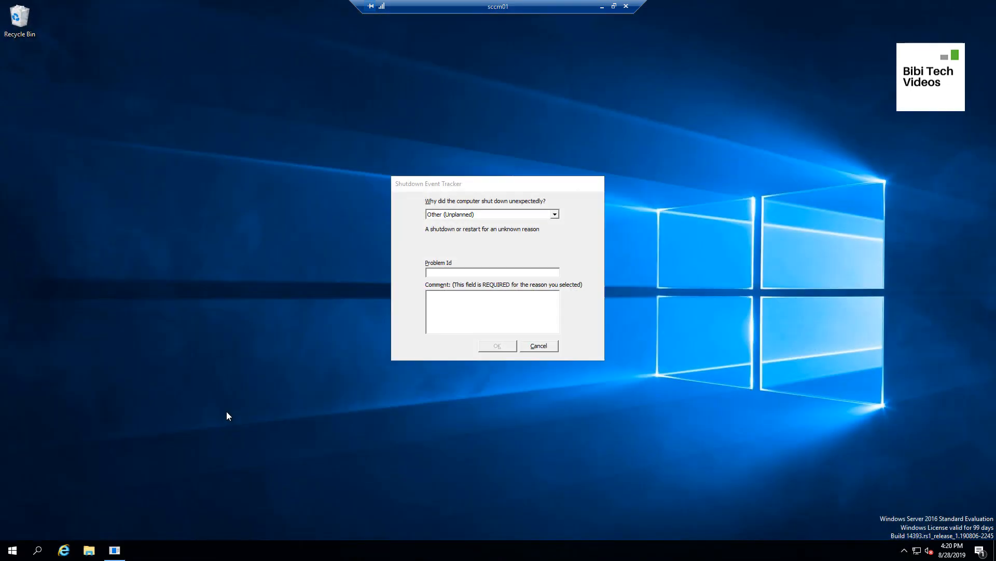
click(544, 346)
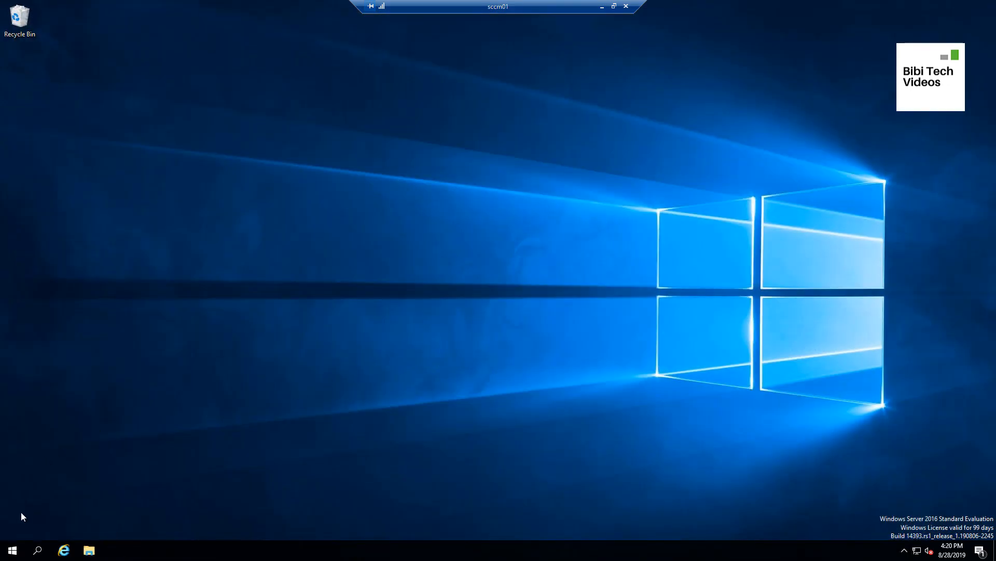
Launch the Configuration Manager Console and show the Distribution Points list under Administration.
click(12, 551)
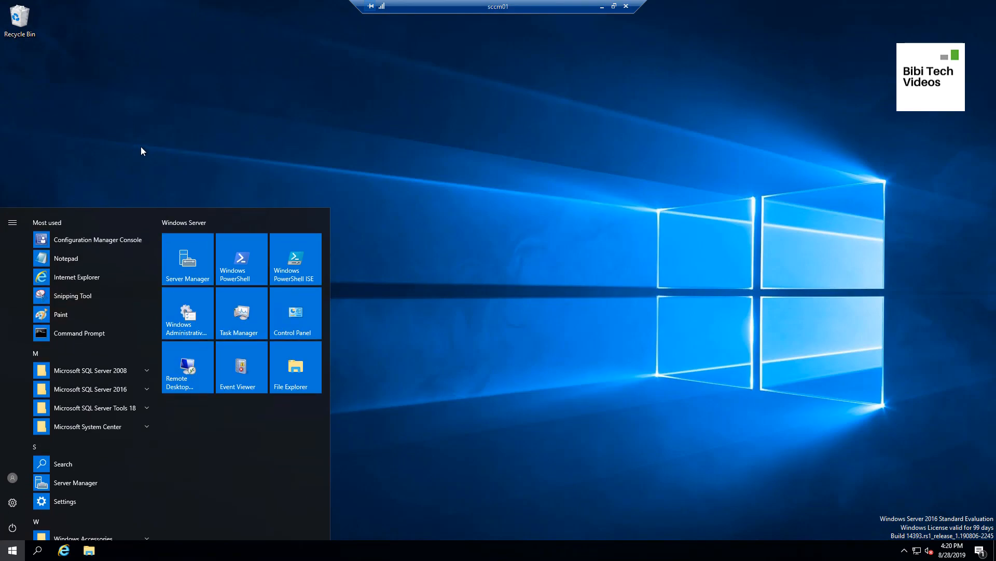
click(120, 240)
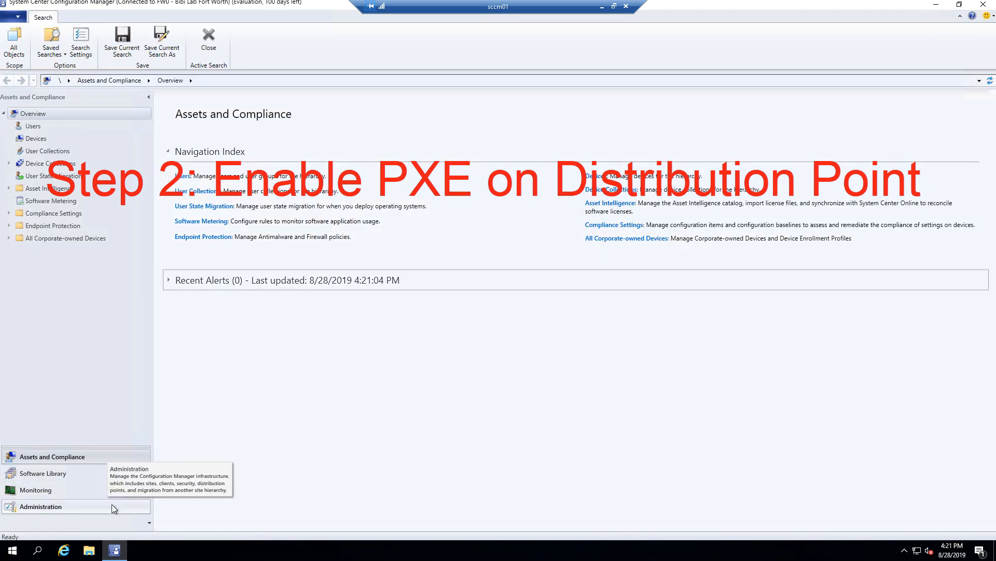
click(55, 507)
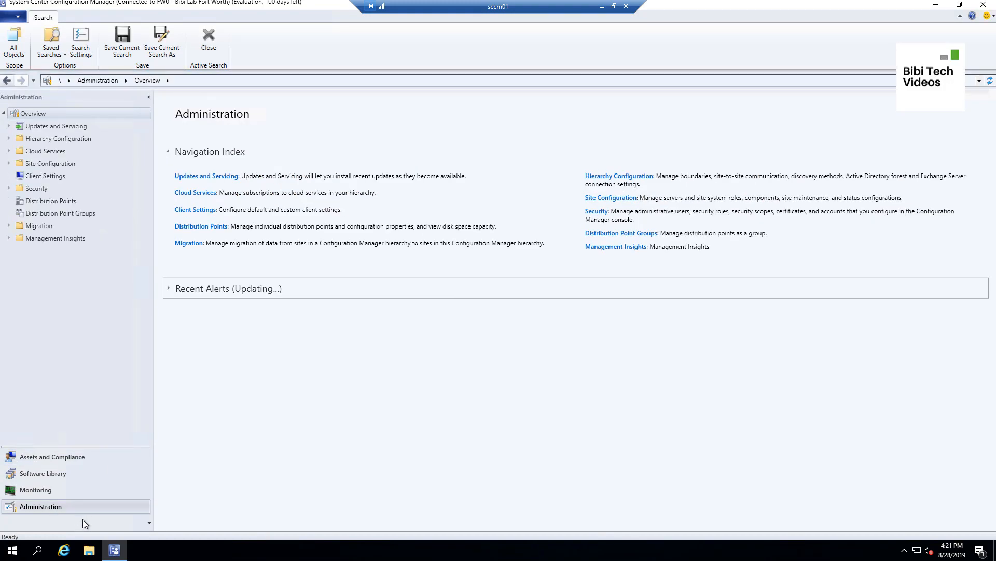
click(49, 164)
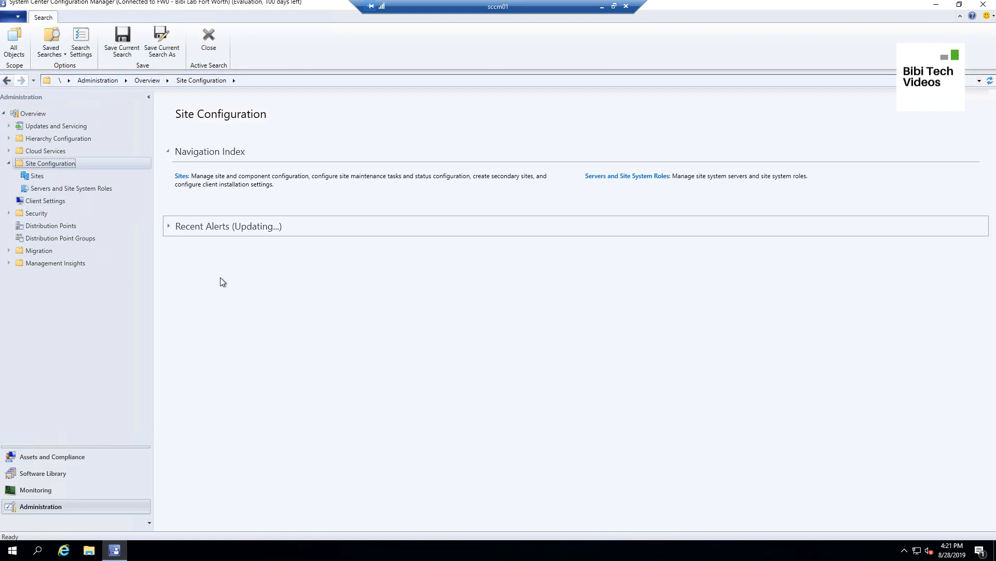
click(35, 177)
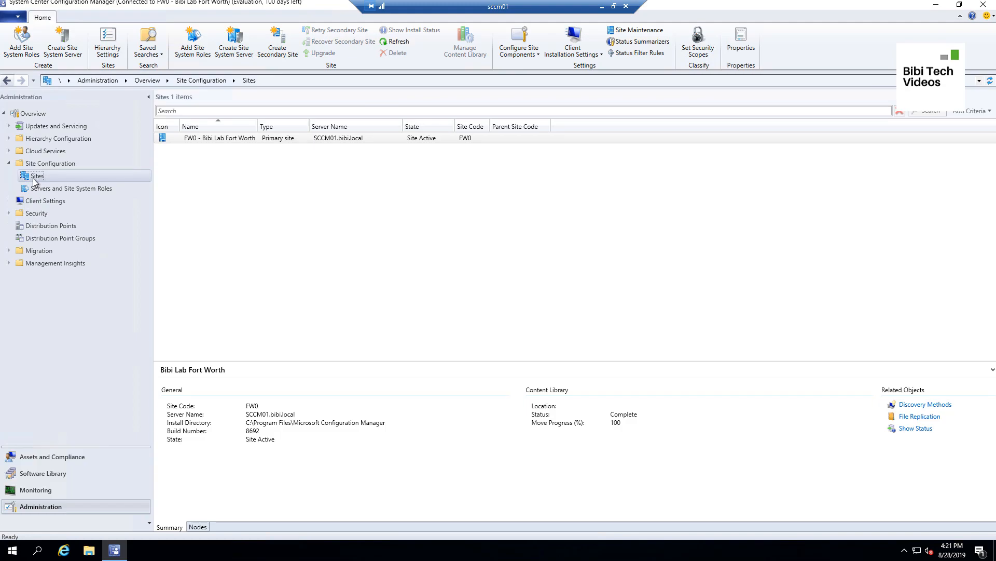
click(61, 226)
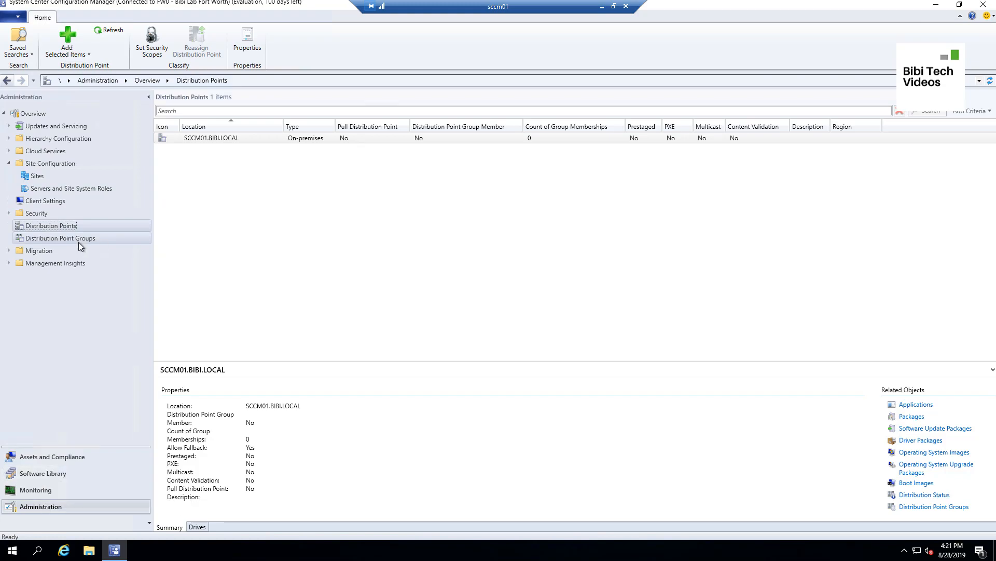
Check the boundary groups in the SCCM01.BIBI.LOCAL distribution point's properties, and enable PXE support for clients with its required ports.
click(245, 138)
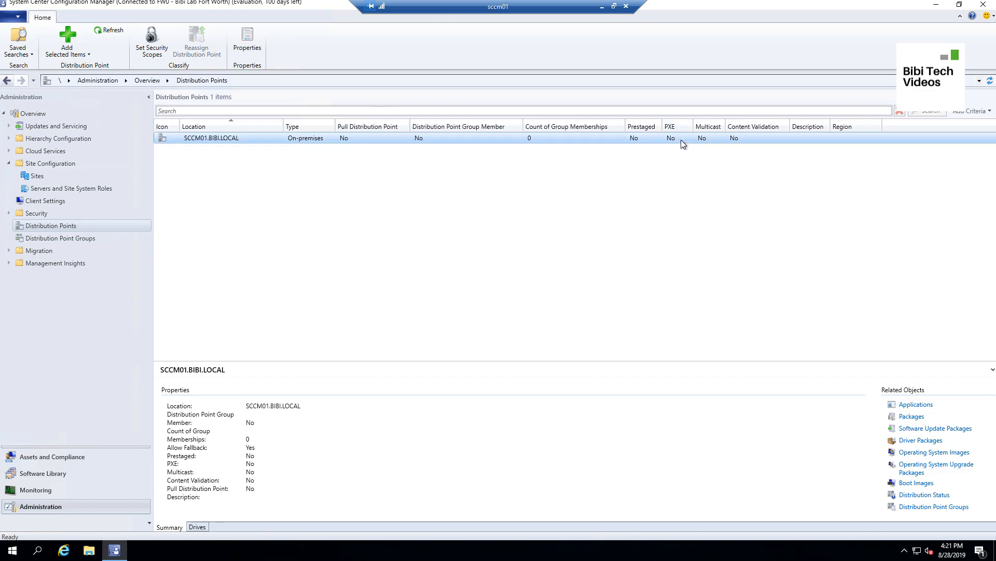
right_click(248, 138)
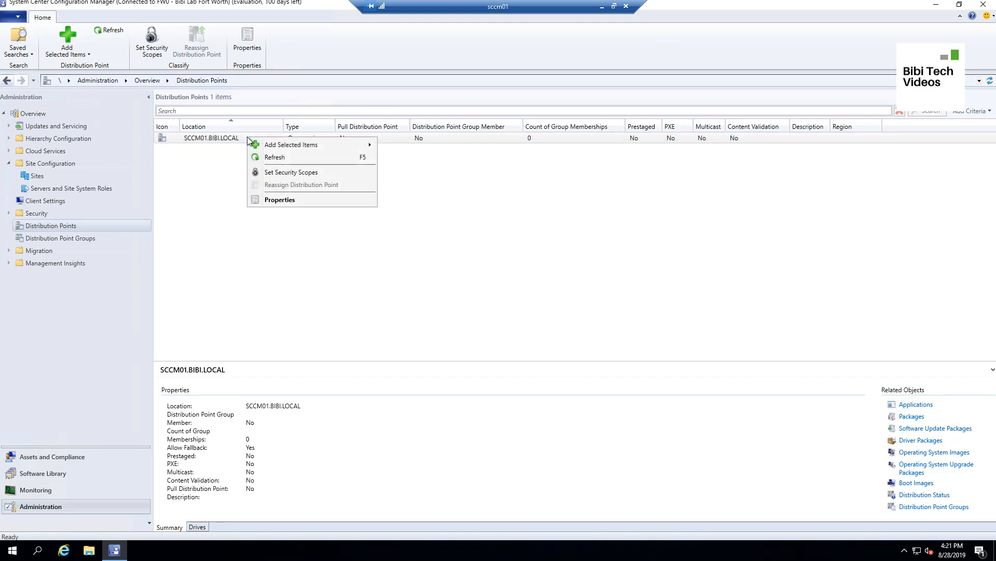
click(289, 200)
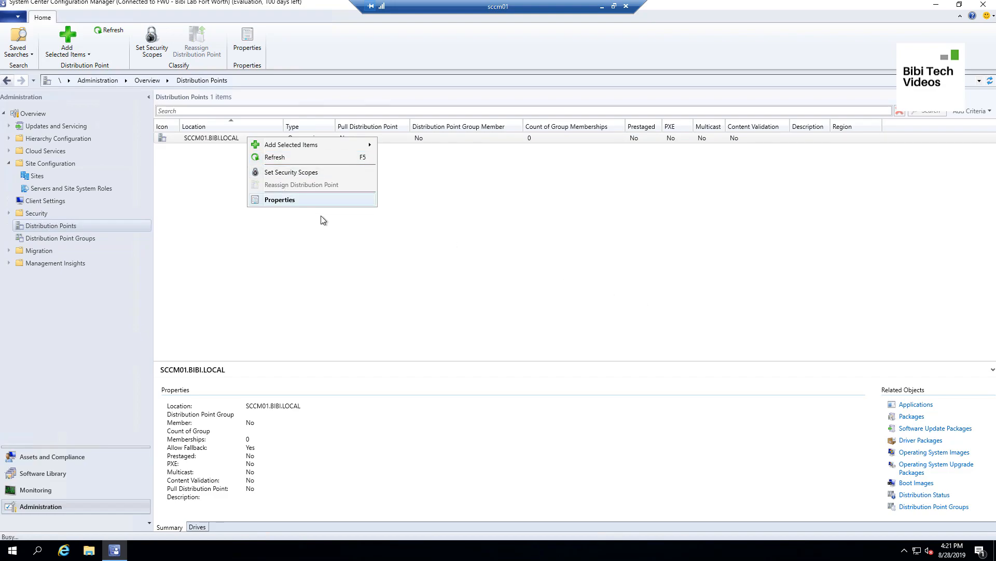
click(299, 204)
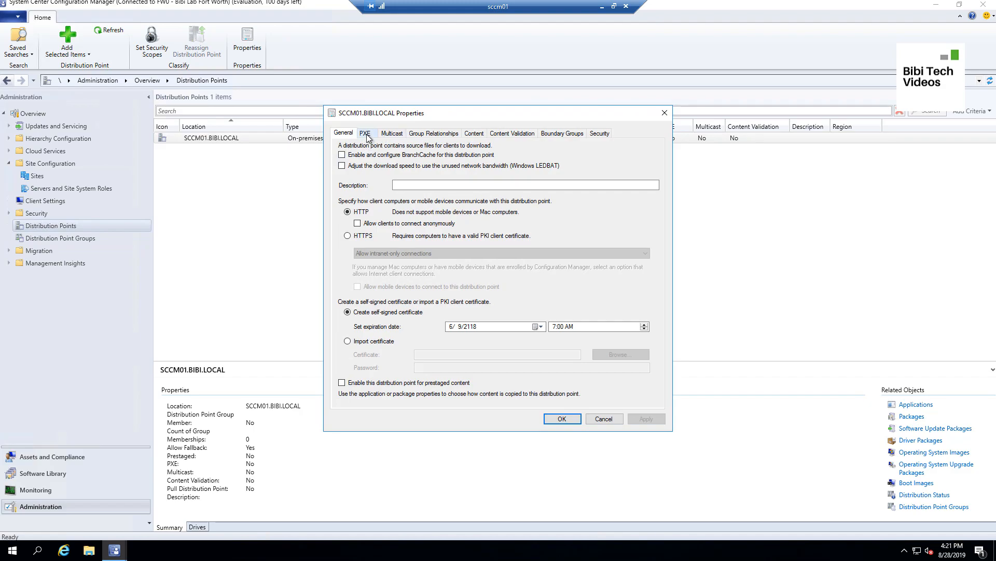
click(571, 134)
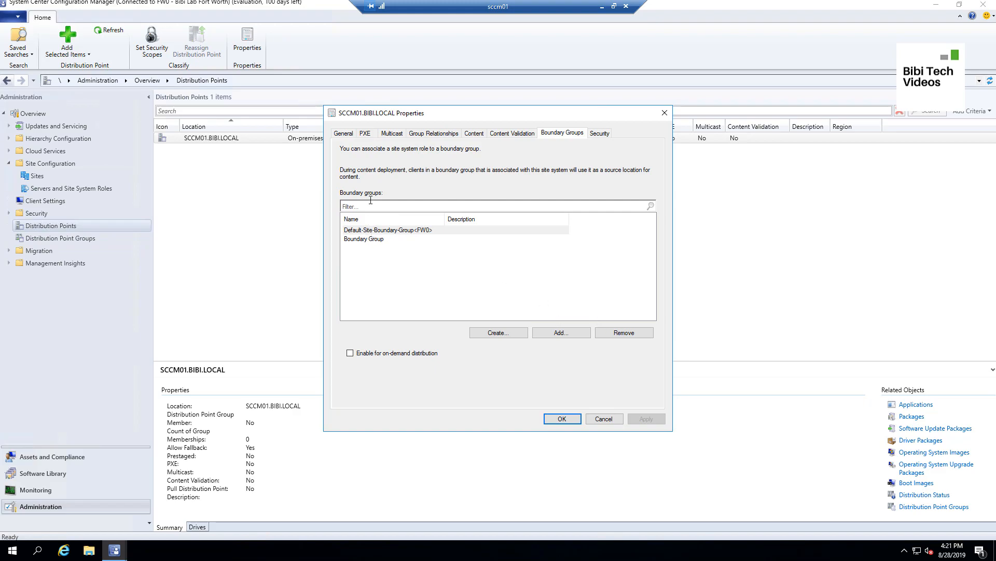
click(363, 136)
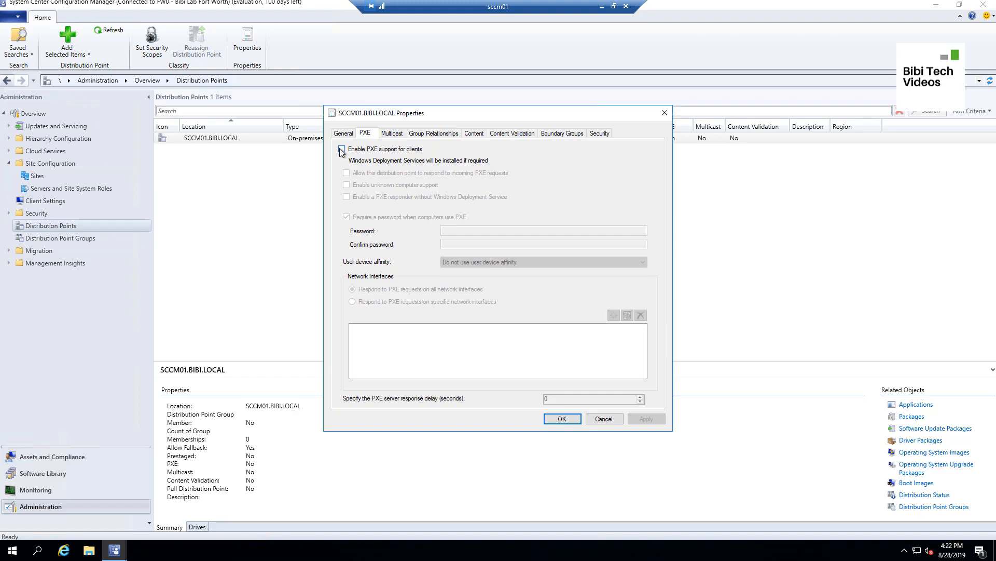
click(342, 149)
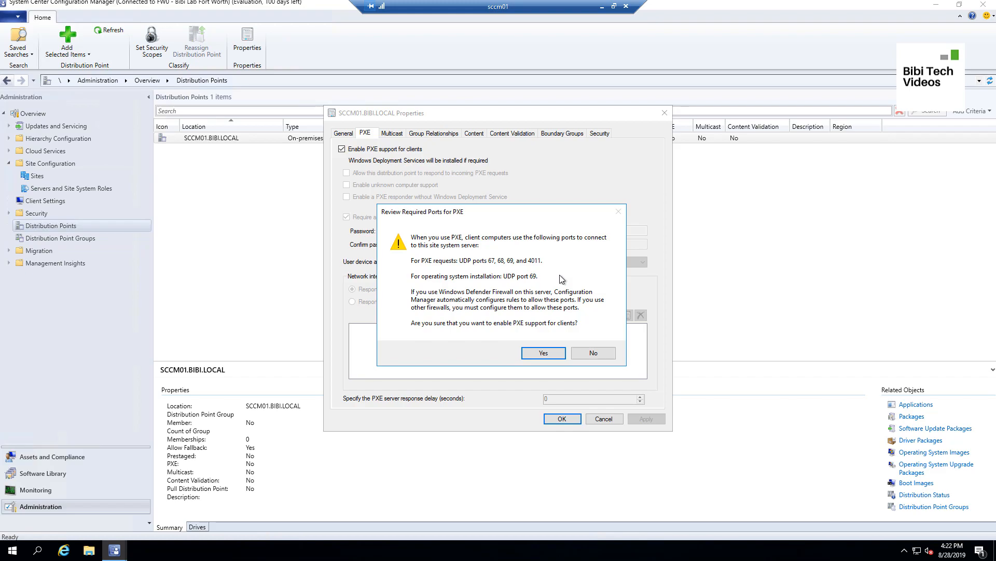
click(541, 354)
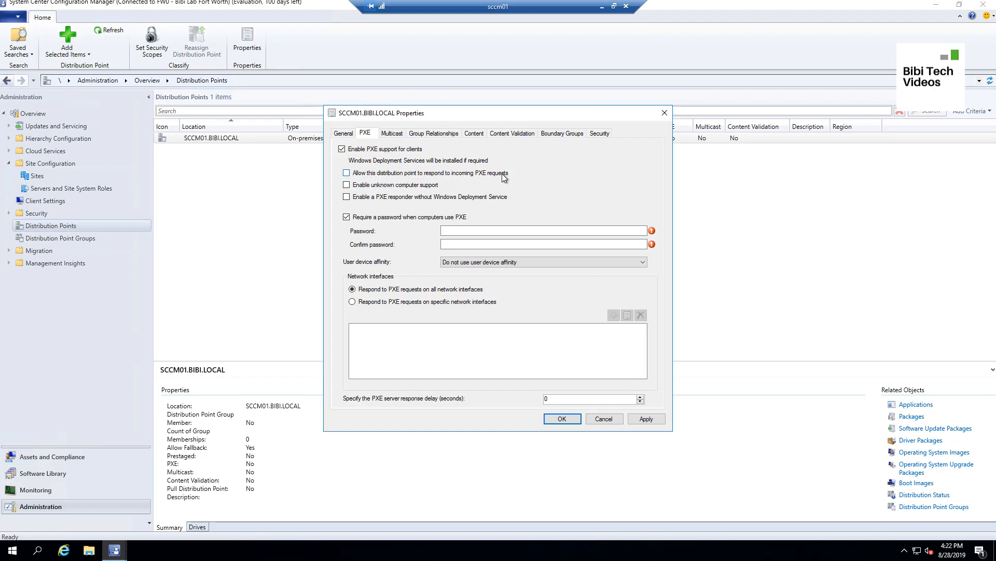
Allow the distribution point to respond to incoming PXE requests and enable unknown computer support, accepting the warning.
click(347, 174)
click(346, 186)
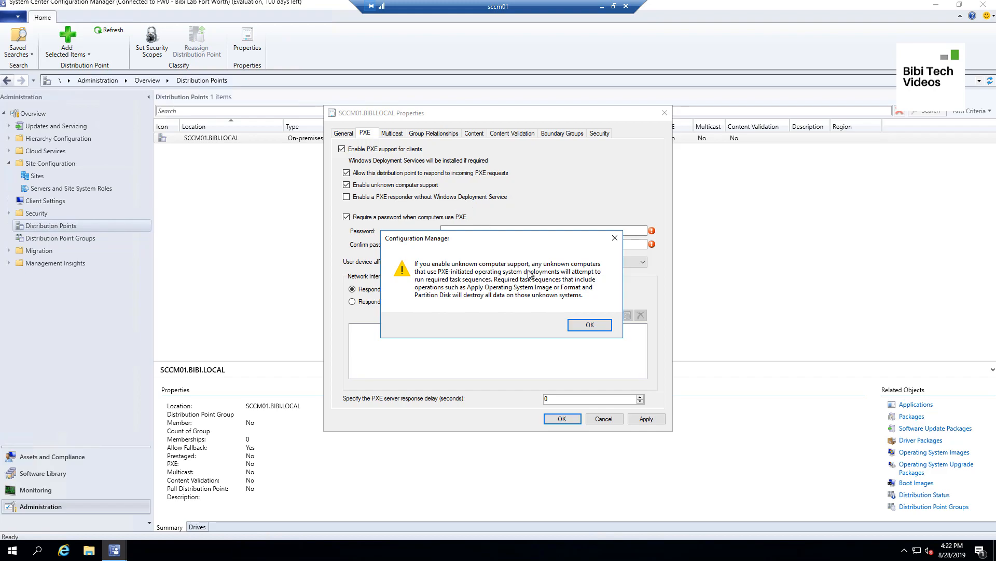
click(590, 325)
click(590, 325)
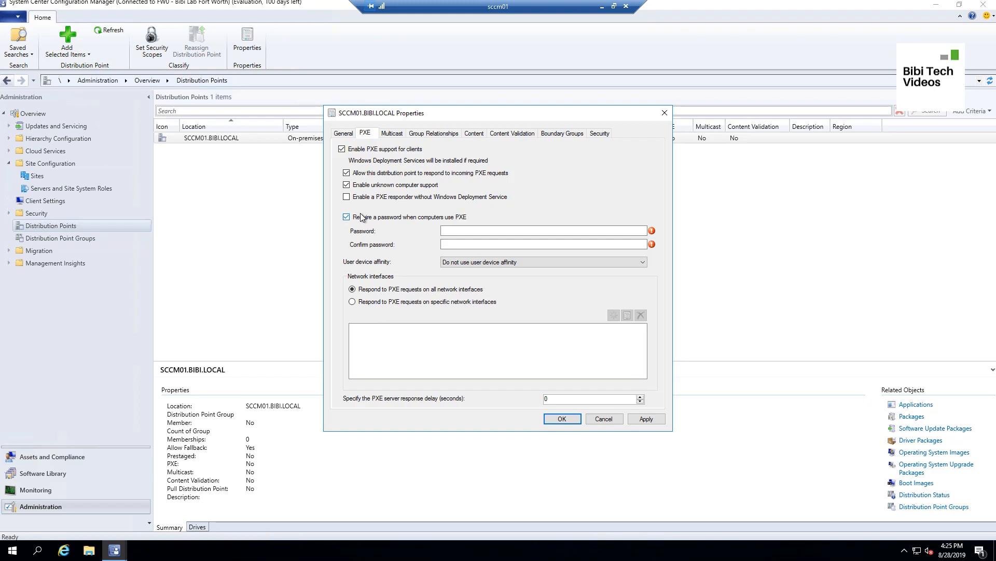
Remove the password requirement for computers that use PXE.
click(466, 229)
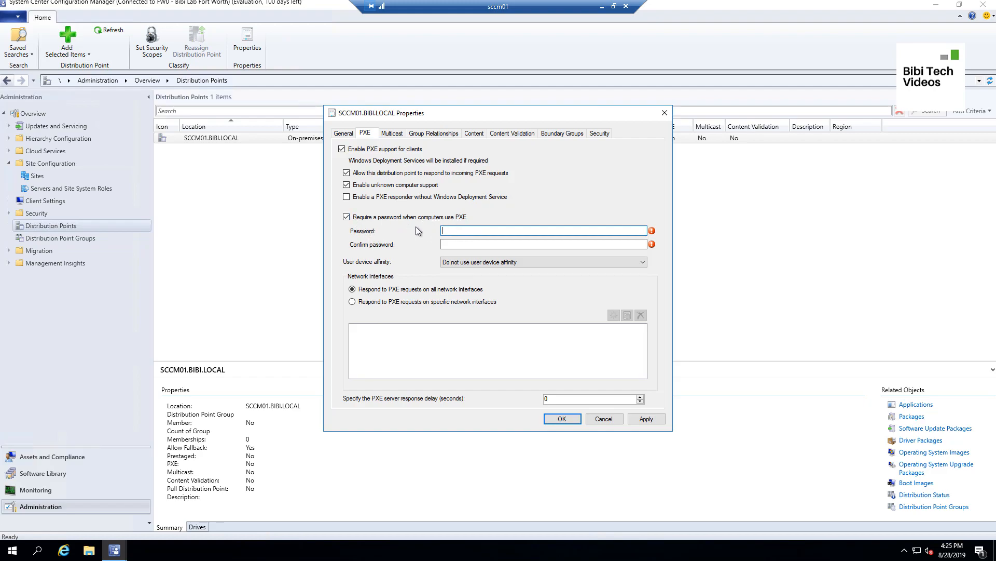
click(346, 219)
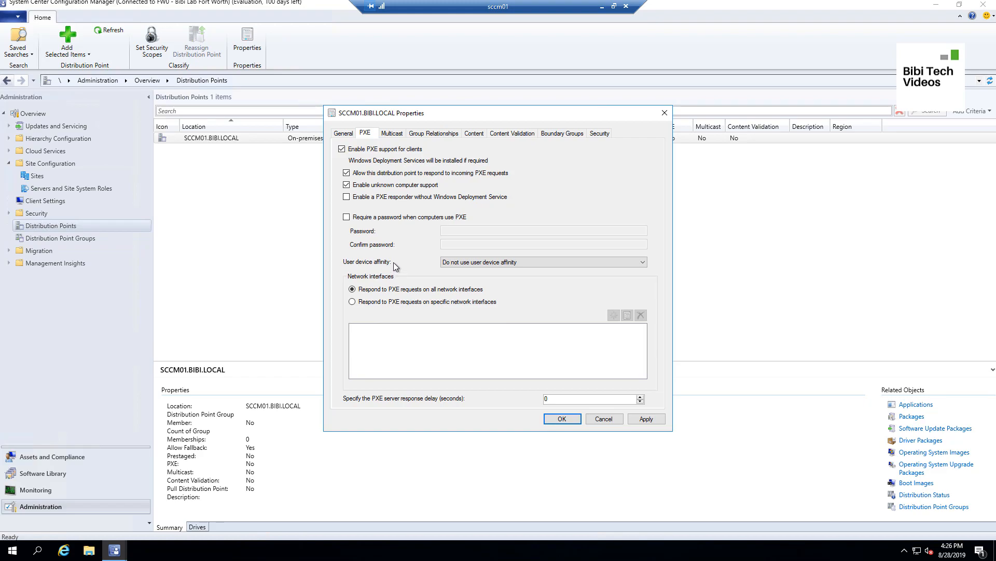
Set the distribution point's user device affinity to "Allow user device affinity with automatic approval".
click(524, 264)
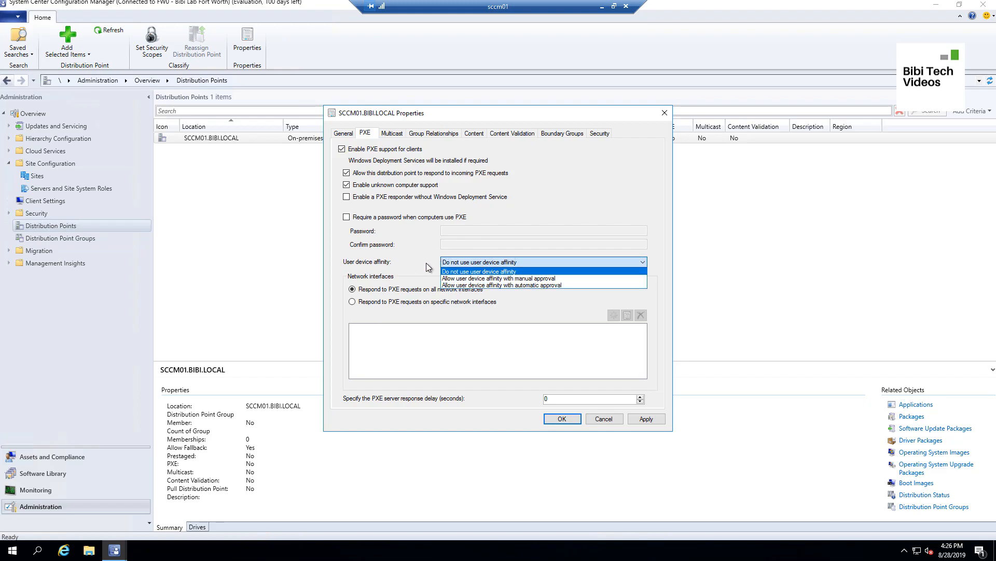
click(487, 286)
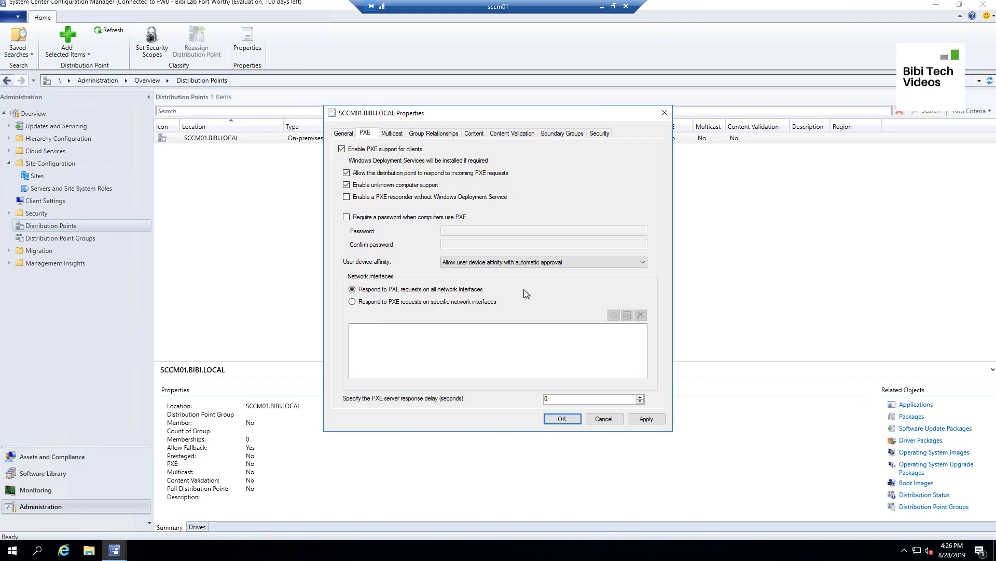
click(373, 303)
click(613, 315)
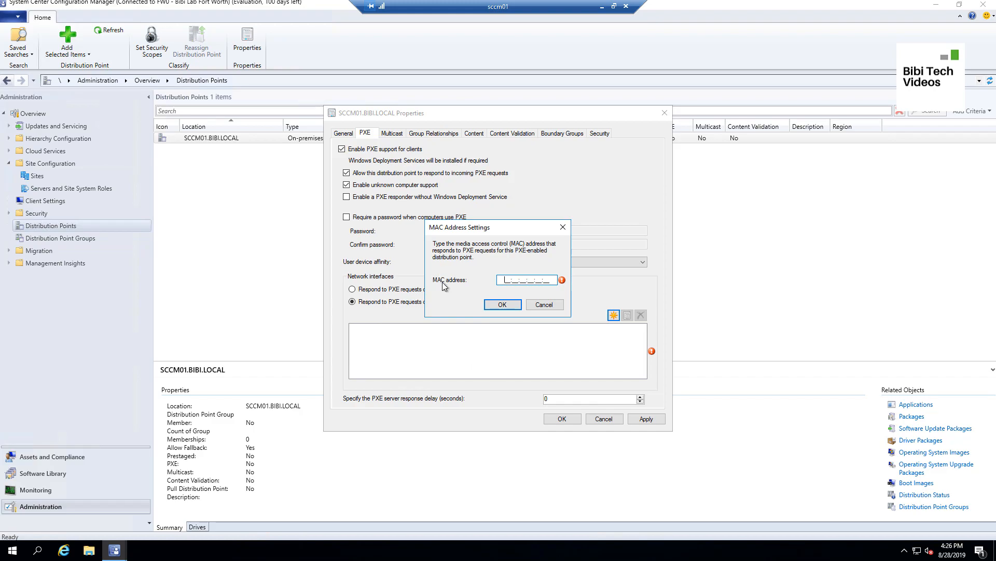
click(544, 305)
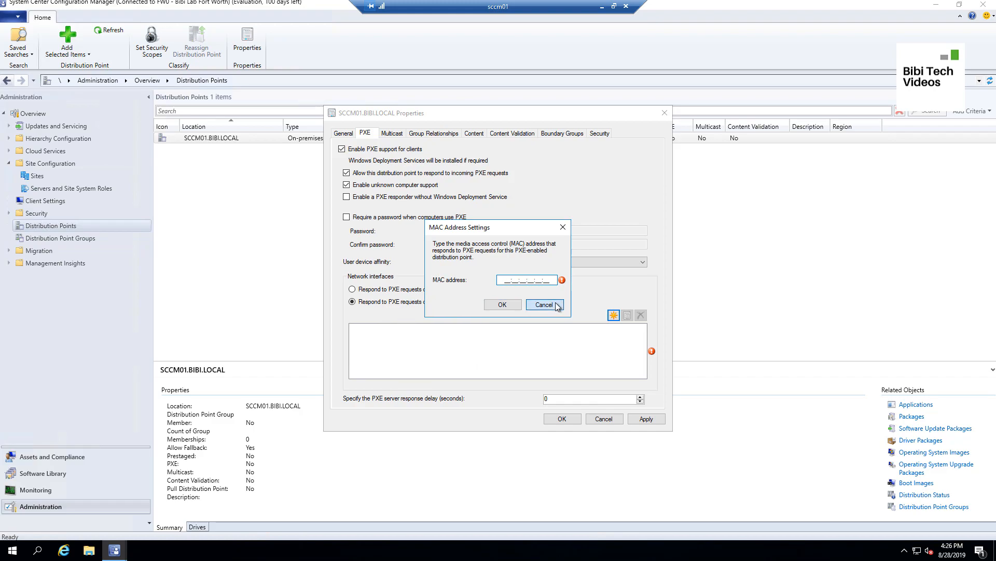
click(376, 289)
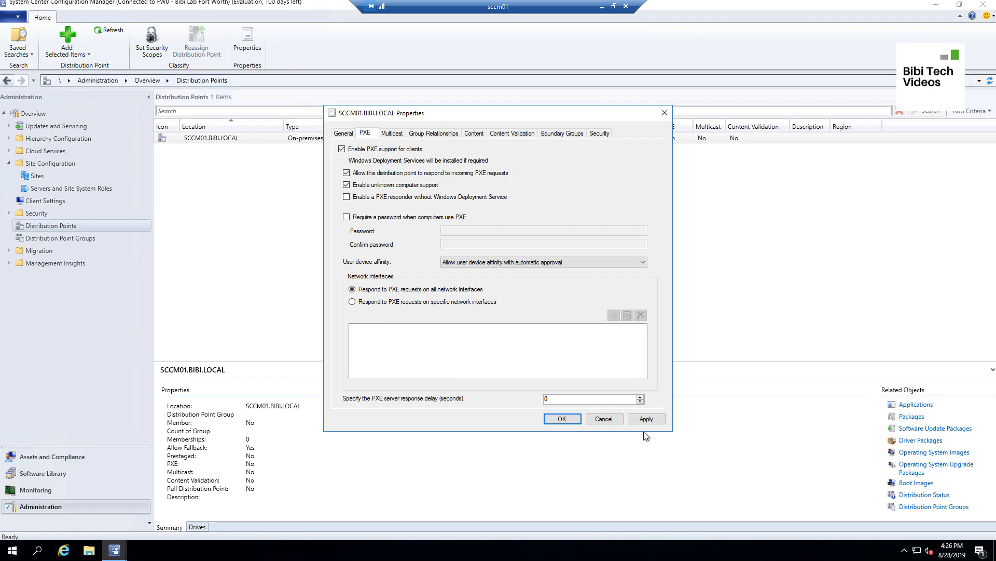
Apply the PXE settings, close the distribution point's properties, and check the PXE status of SCCM01.BIBI.LOCAL in the list.
click(646, 418)
click(562, 418)
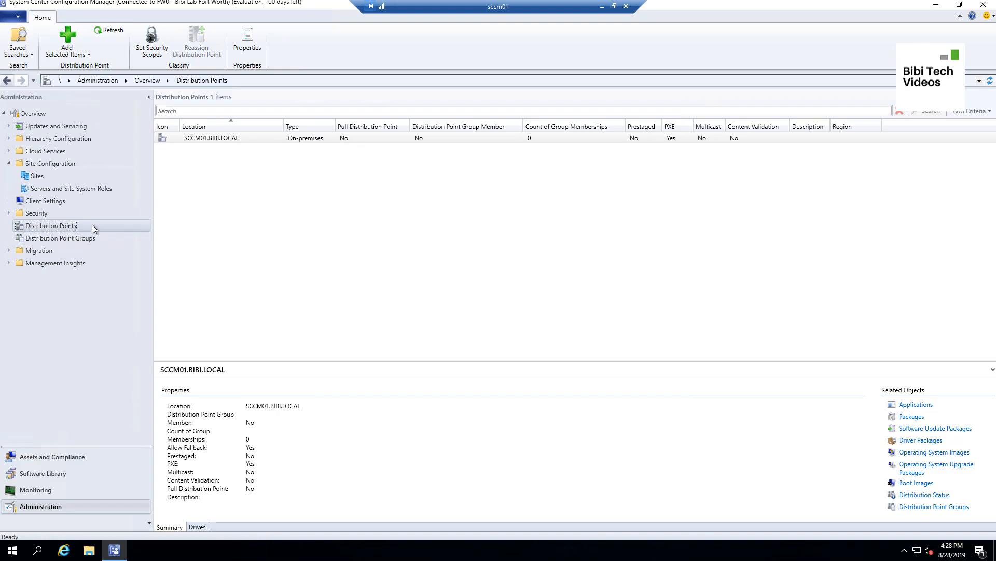
click(684, 139)
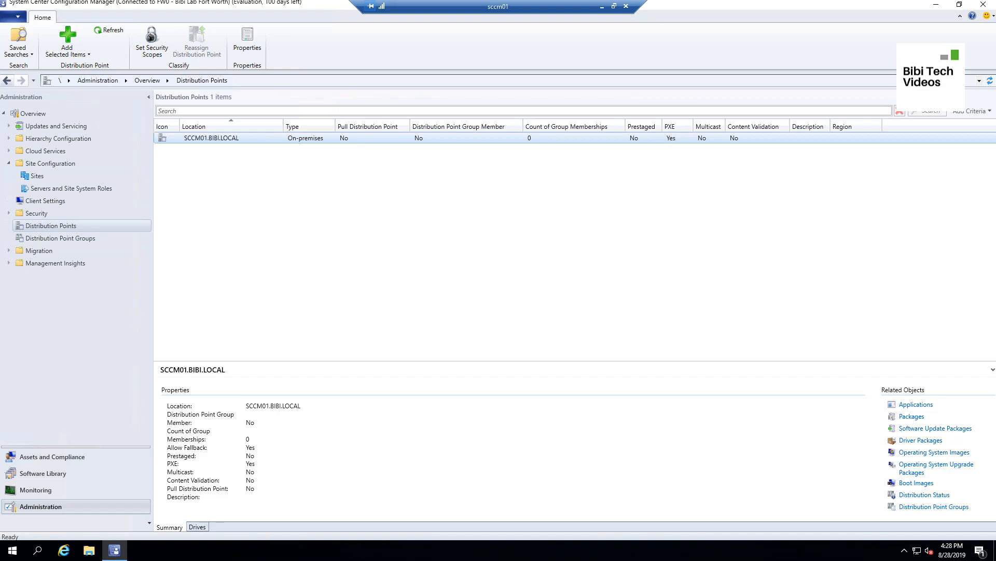
Switch to the dc01 remote session and launch the DHCP console from Server Manager.
click(602, 6)
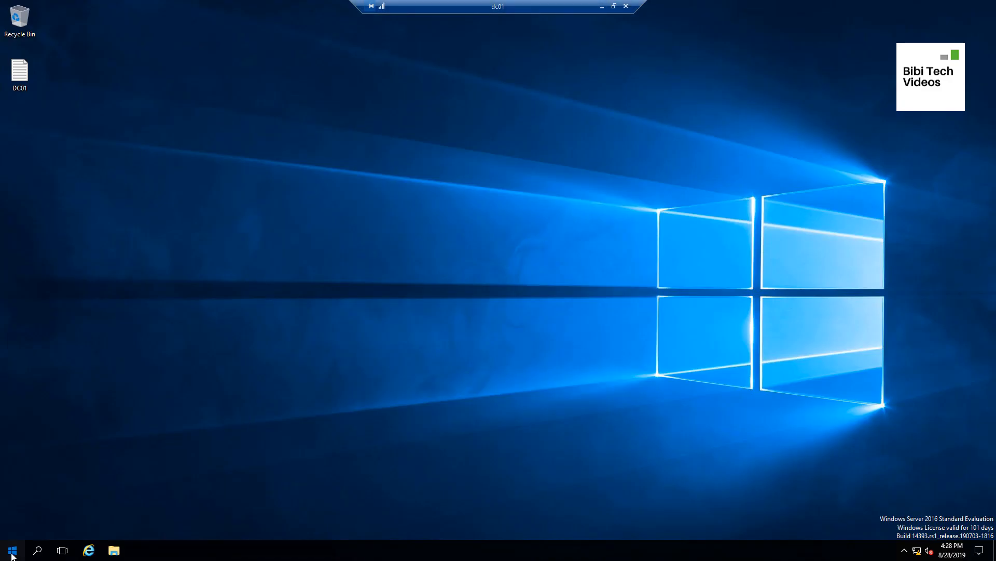
click(11, 549)
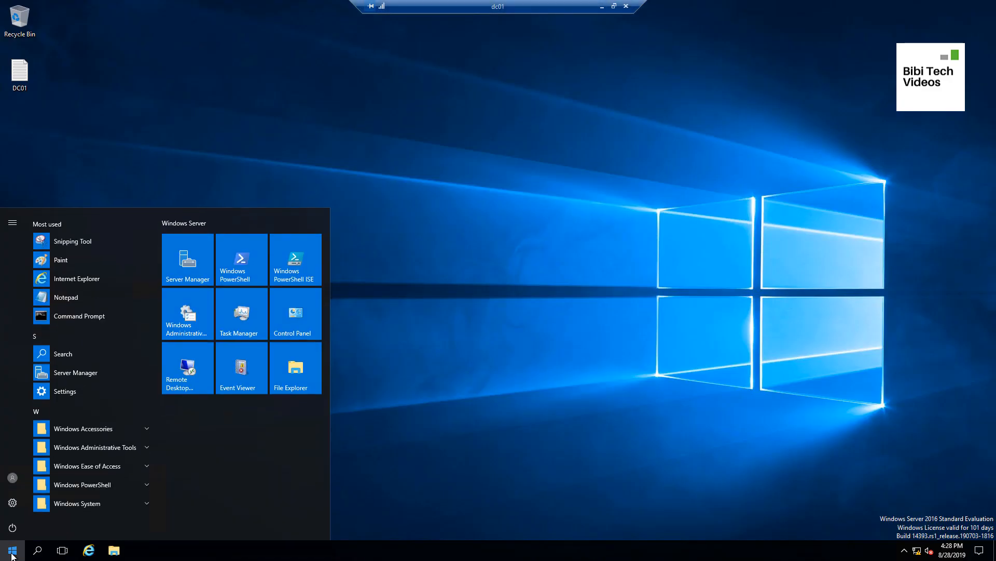
click(177, 263)
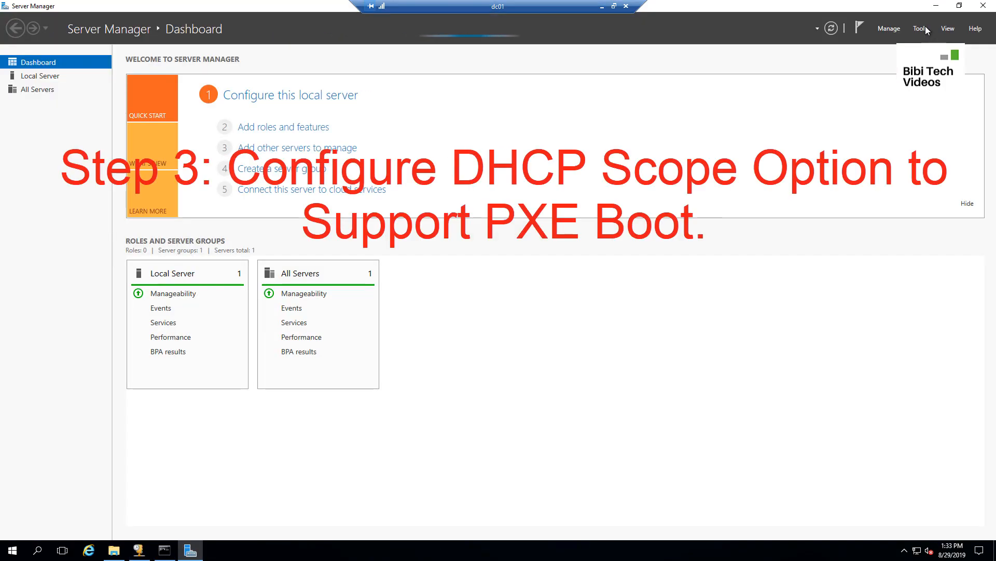
click(922, 28)
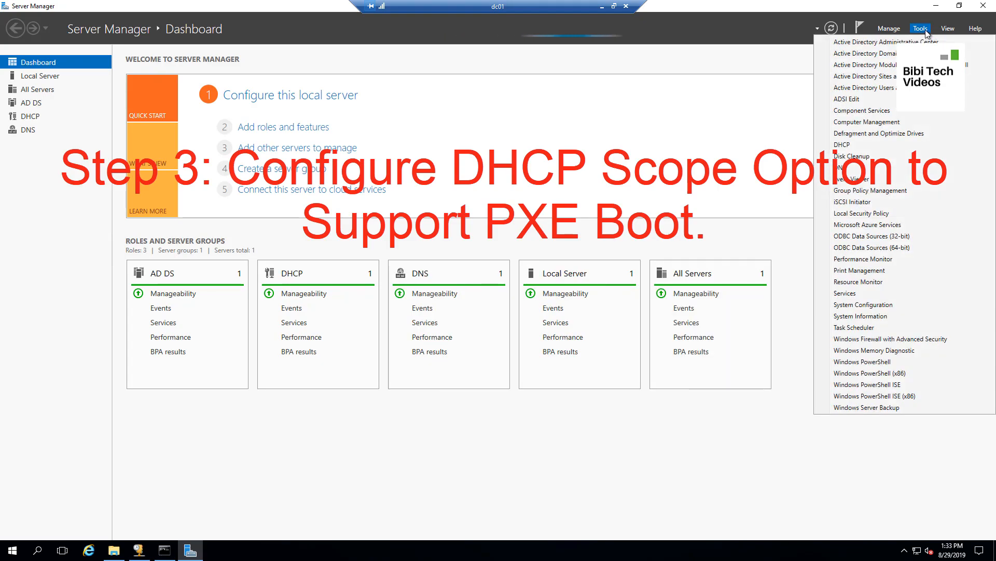
click(842, 145)
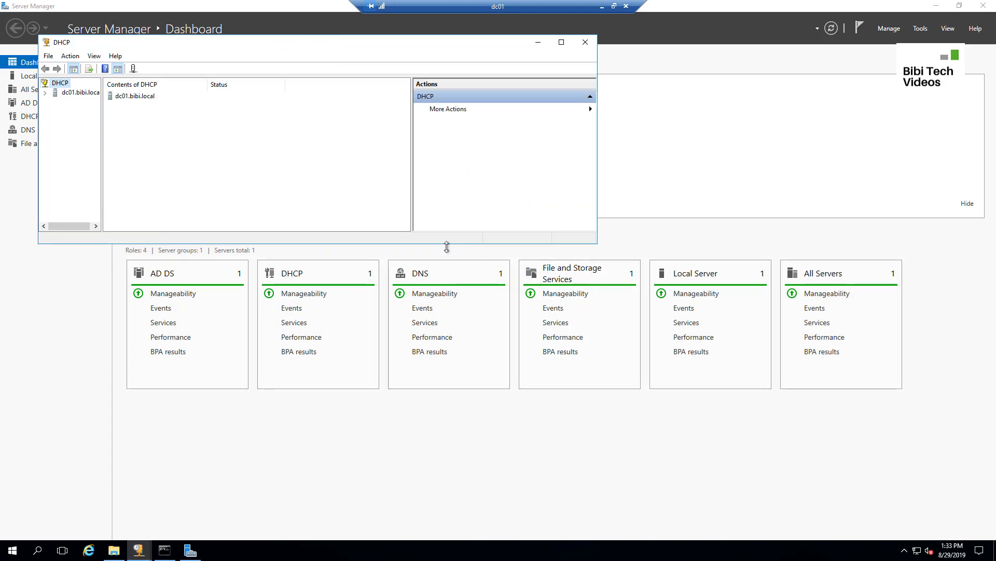
Enlarge the DHCP console and expand dc01.bibi.local through IPv4 to the contents of the 192.168.0.0 BibiLab scope.
drag(447, 243, 448, 438)
click(45, 92)
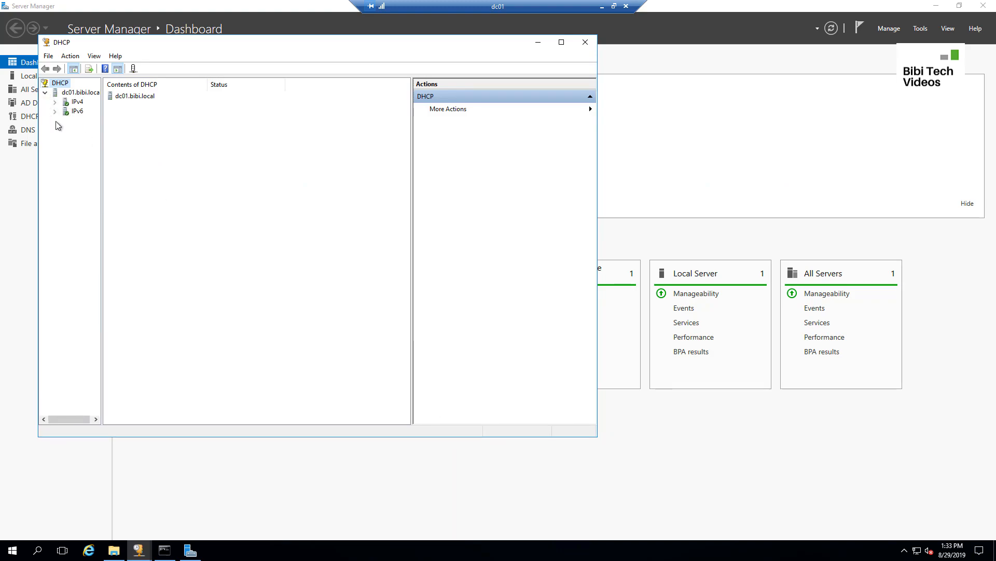
double_click(76, 103)
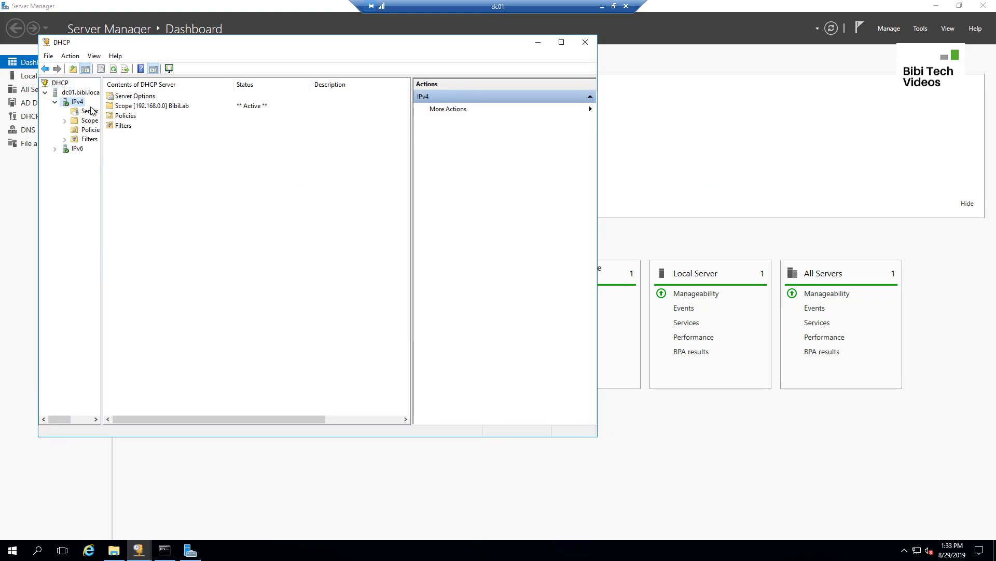
drag(102, 149, 221, 196)
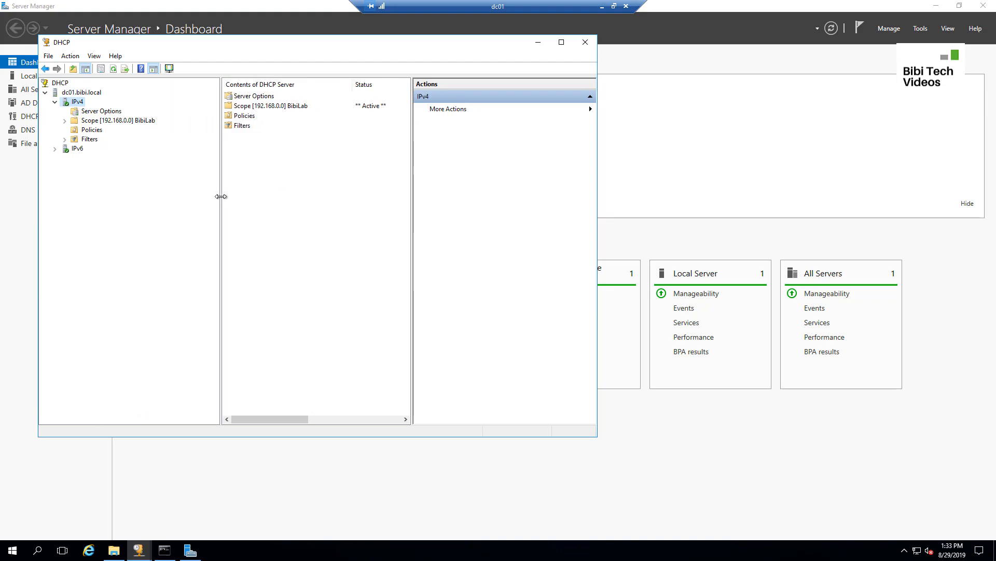
double_click(144, 120)
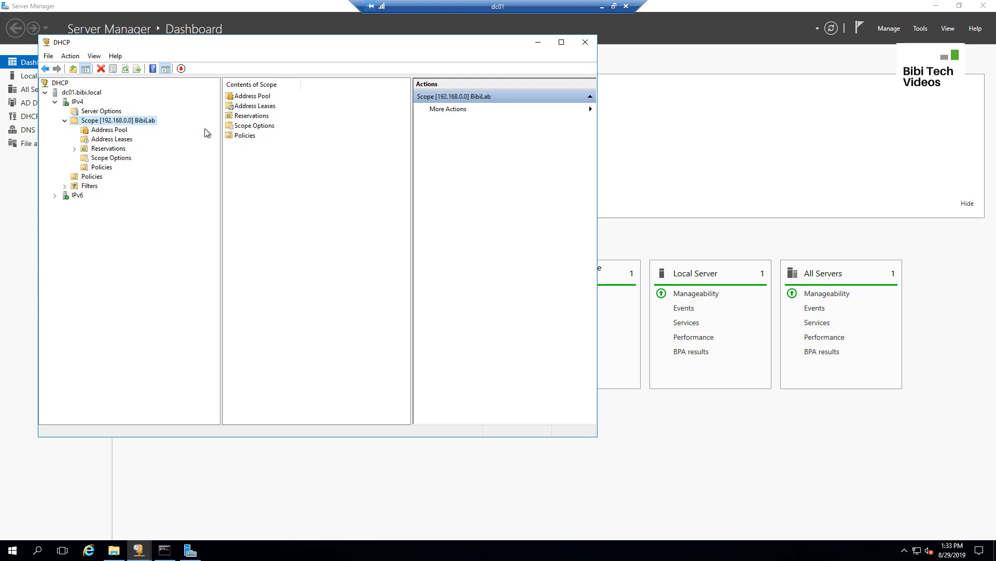
right_click(94, 124)
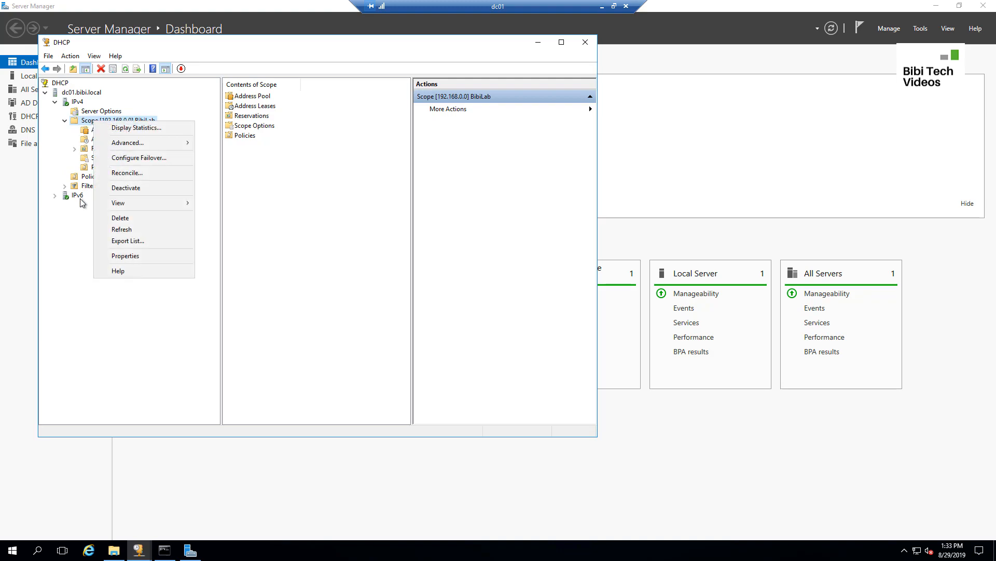
click(82, 213)
Configure the BibiLab scope options, enabling 066 Boot Server Host Name with the string value 192.168.0.221.
click(111, 160)
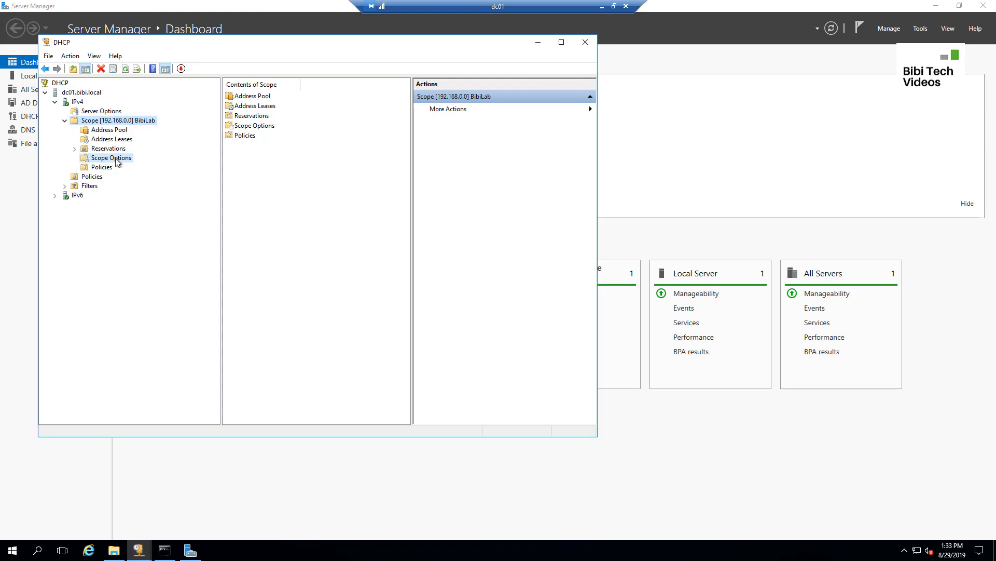
right_click(126, 164)
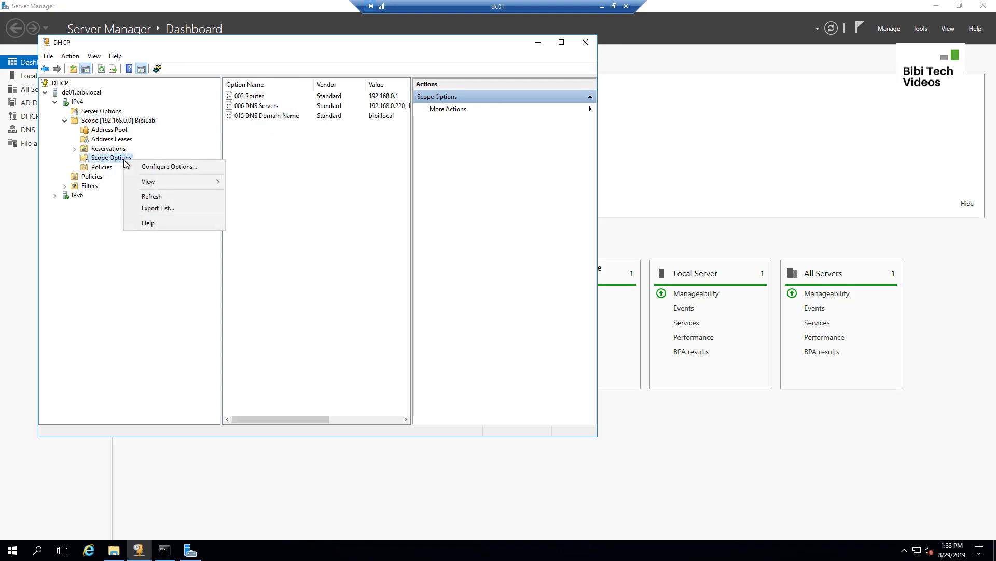
click(175, 167)
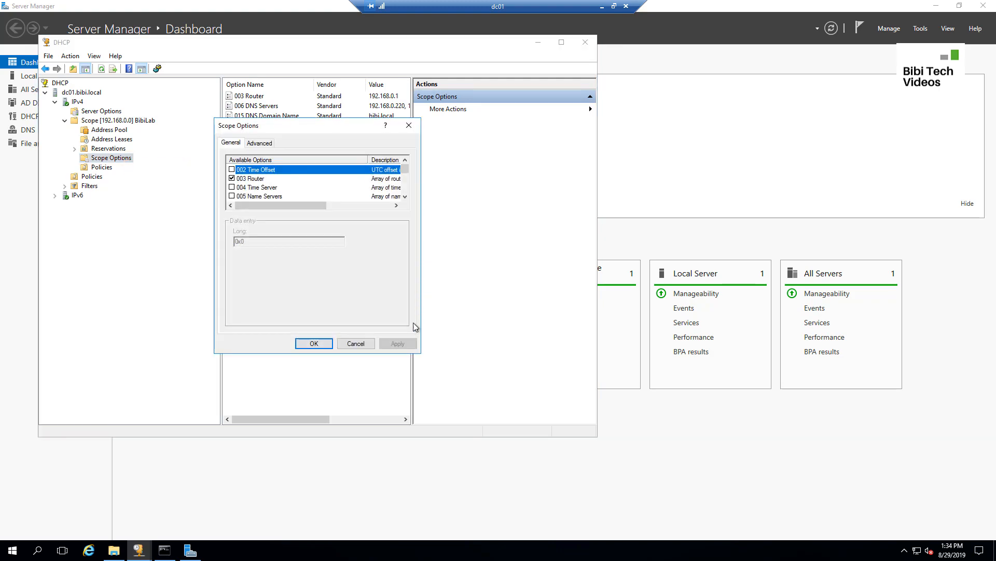
click(405, 196)
click(405, 197)
click(405, 197)
click(404, 197)
click(405, 197)
click(405, 197)
click(404, 199)
click(405, 199)
click(405, 199)
drag(406, 172, 406, 185)
click(232, 196)
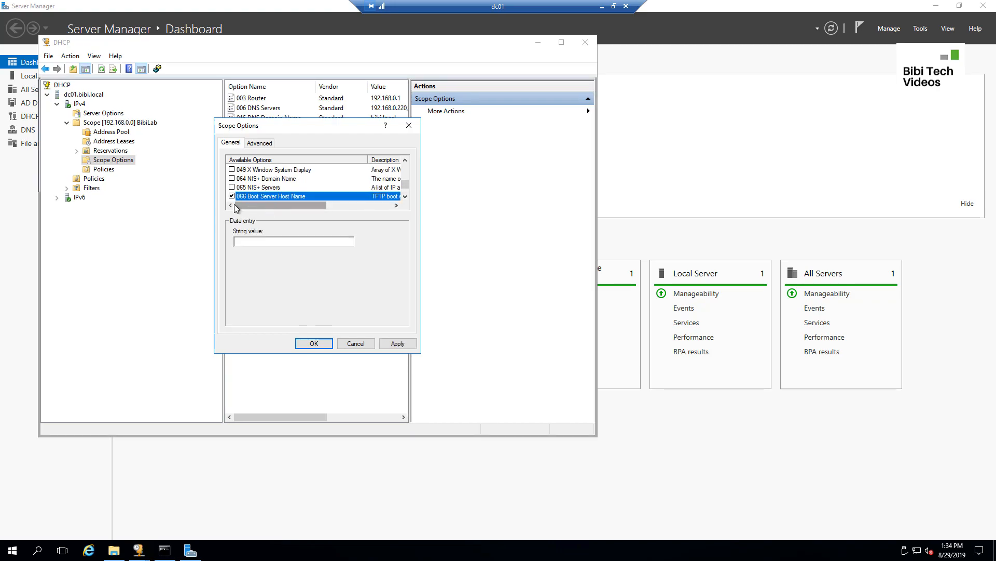
click(276, 241)
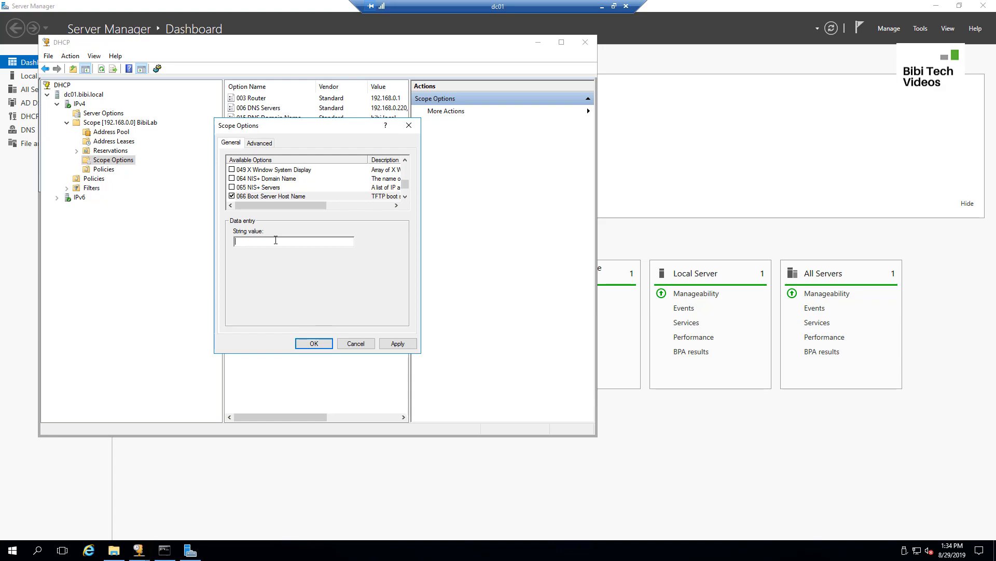
text(192.168.0.221)
Leave the dc01 session and launch Remote Desktop Connection on the local computer using mstsc to reach sccm01.
click(603, 7)
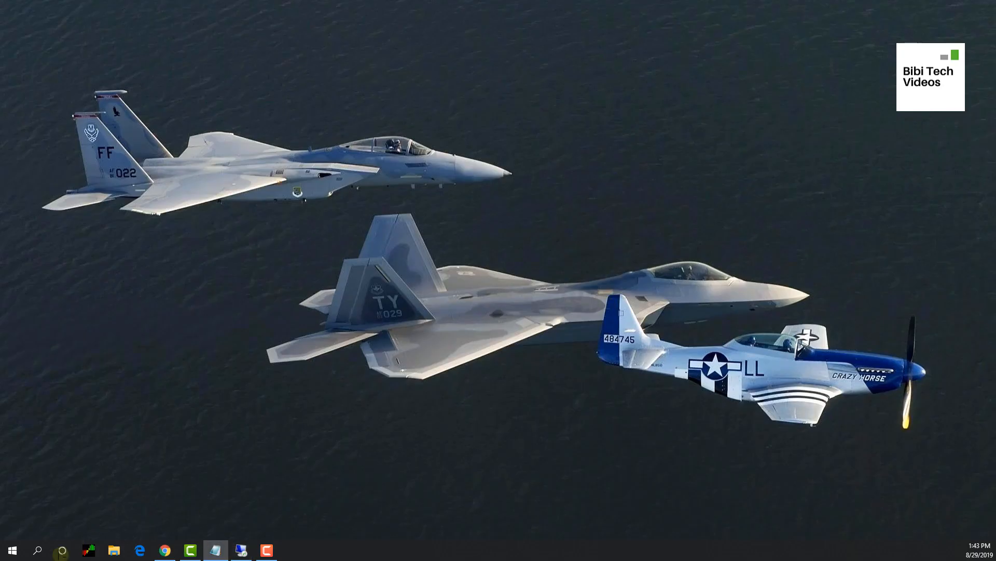
click(37, 550)
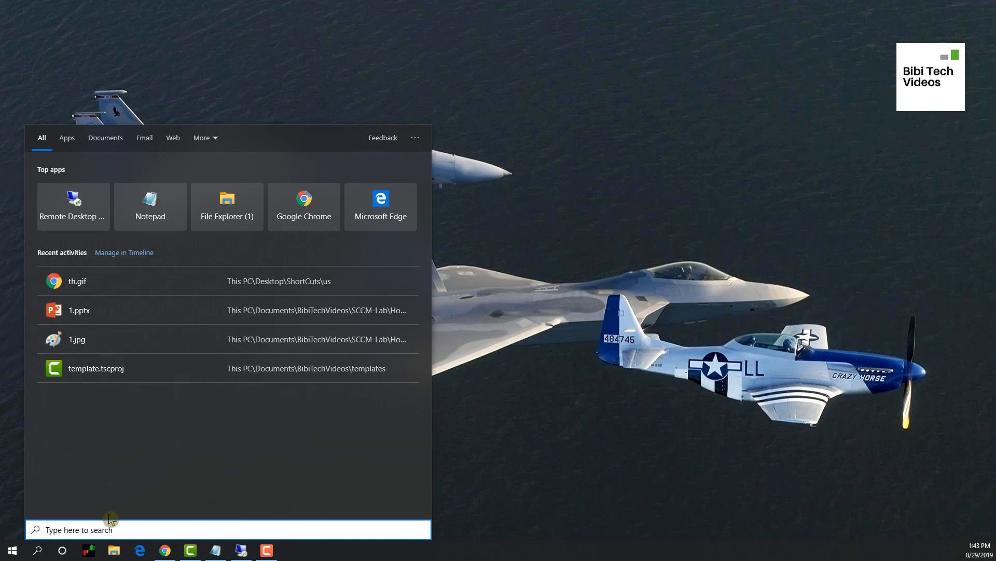
text(mstsc)
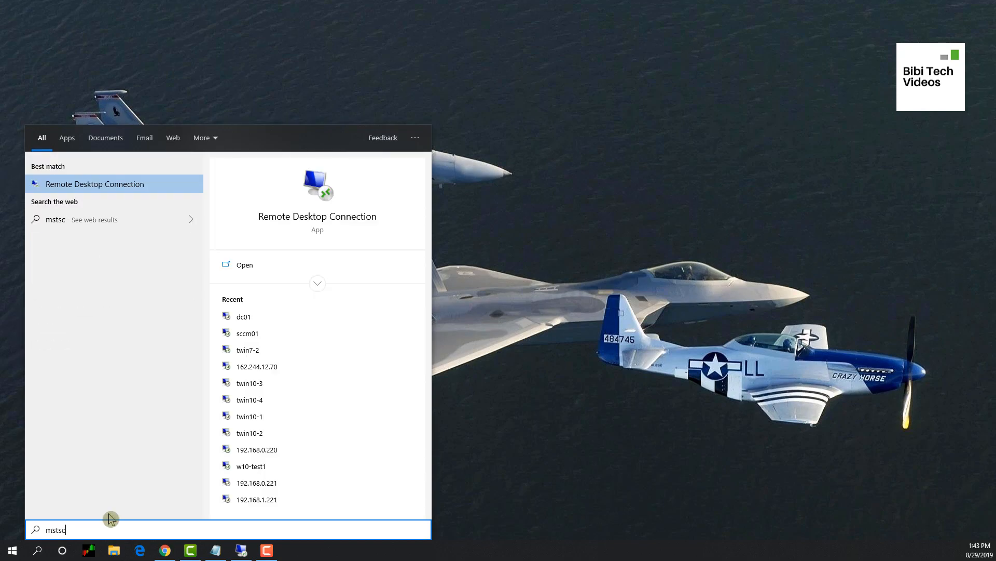
key(Return)
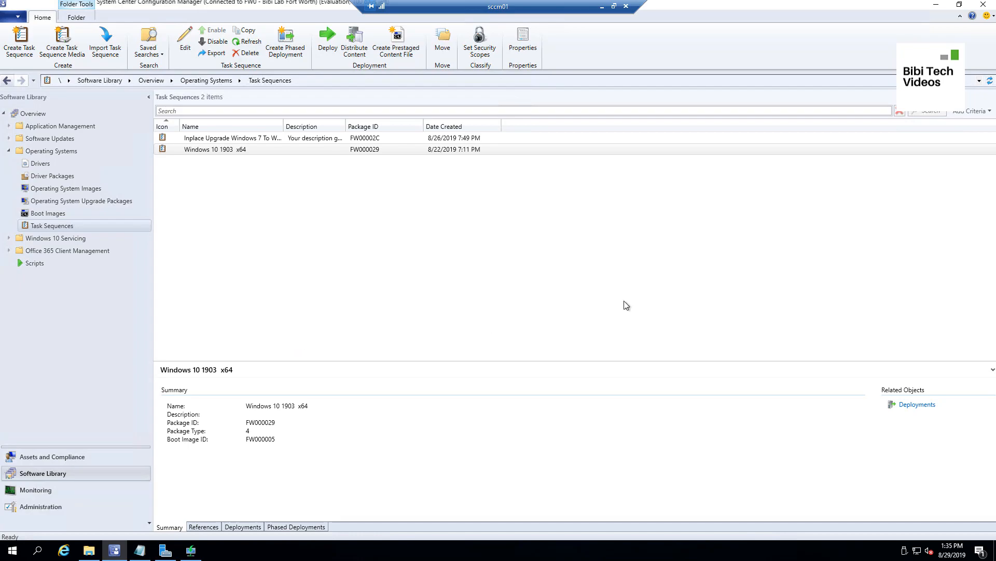
Run ipconfig in a Command Prompt on sccm01 and highlight its IPv4 address line.
click(12, 550)
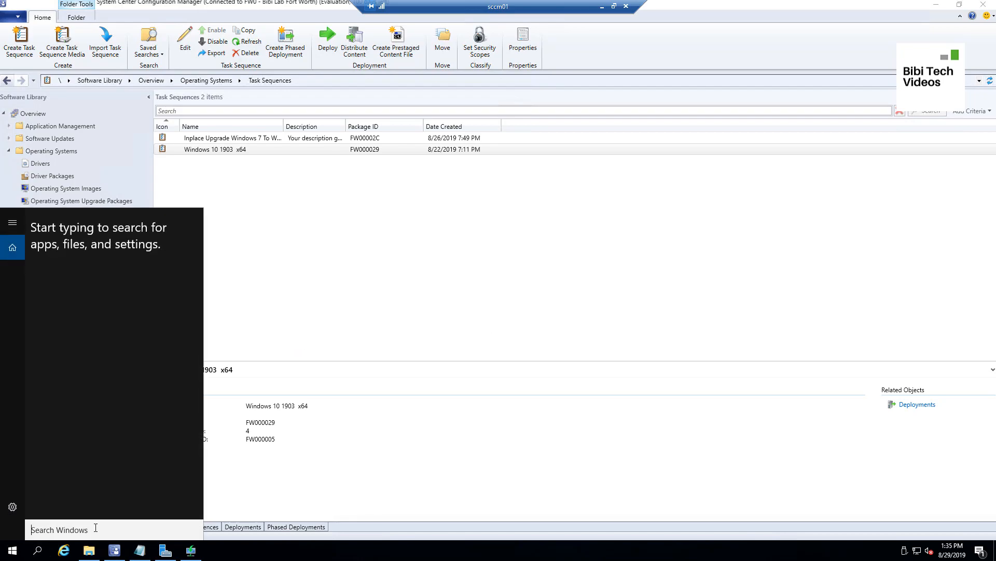
text(cmd)
key(Return)
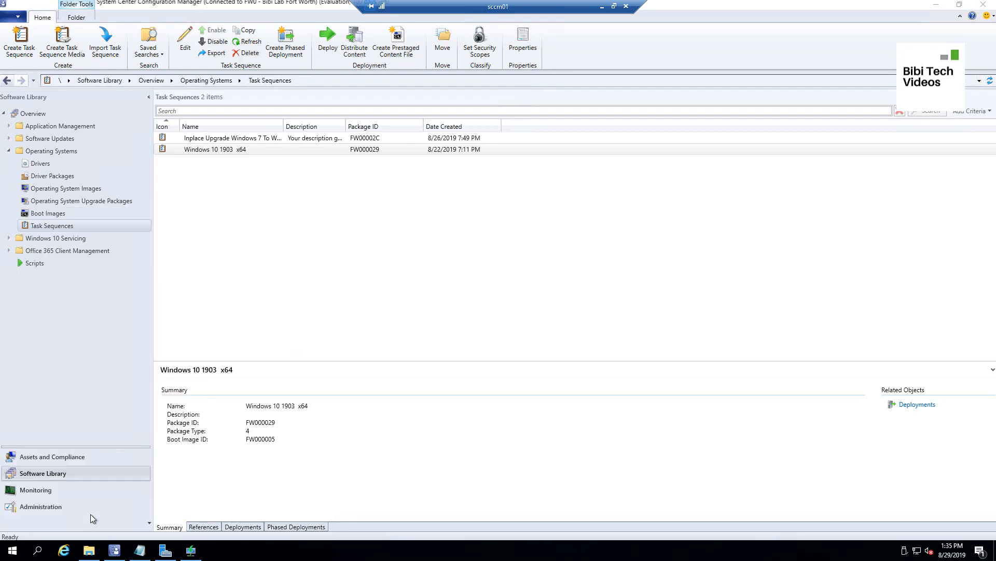
text(ipconfig)
key(Return)
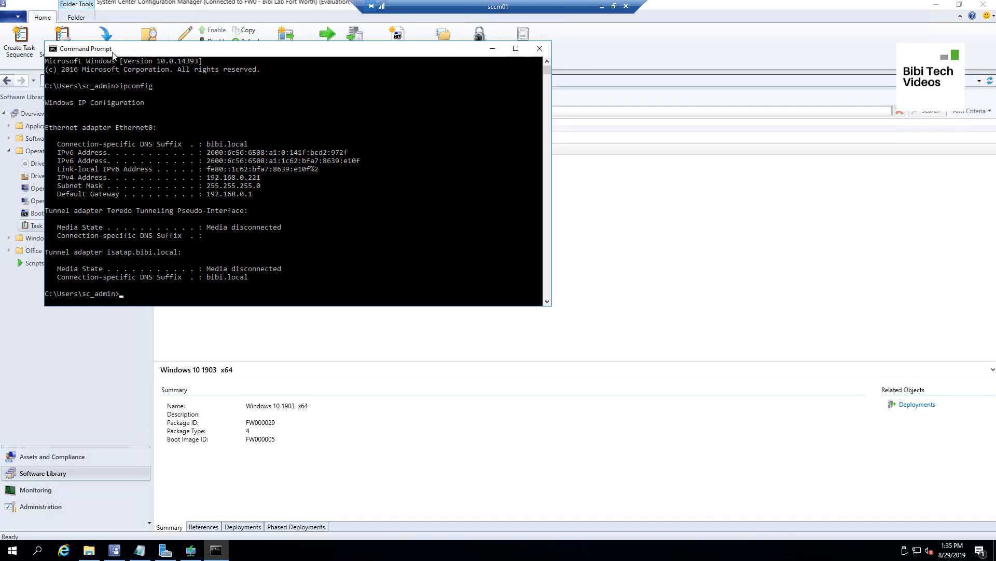
drag(261, 178, 53, 178)
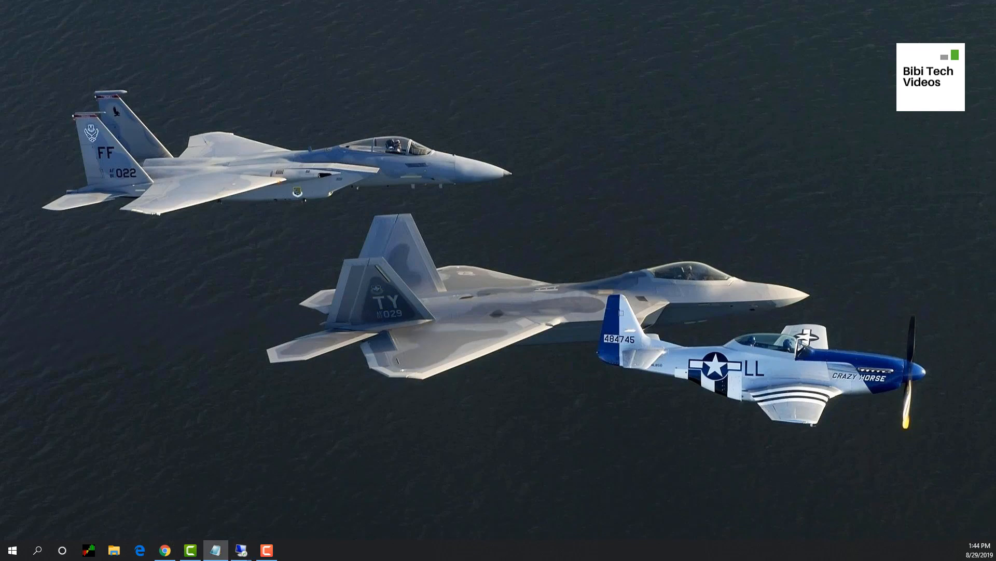
Return to dc01, apply the Boot Server Host Name option, and enable scope option 067 Bootfile Name.
key(alt+Tab)
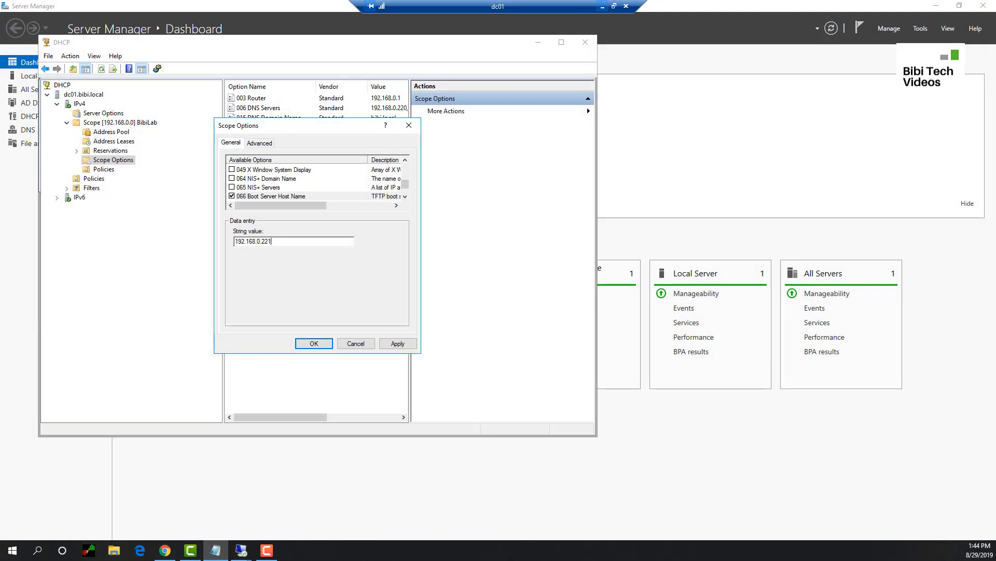
click(398, 346)
click(405, 196)
click(405, 197)
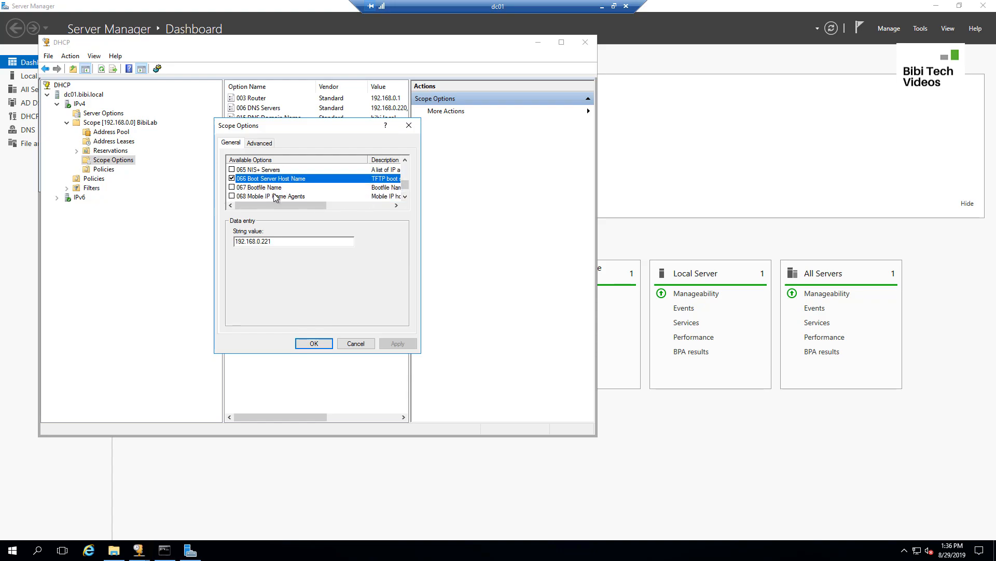
click(232, 187)
click(269, 242)
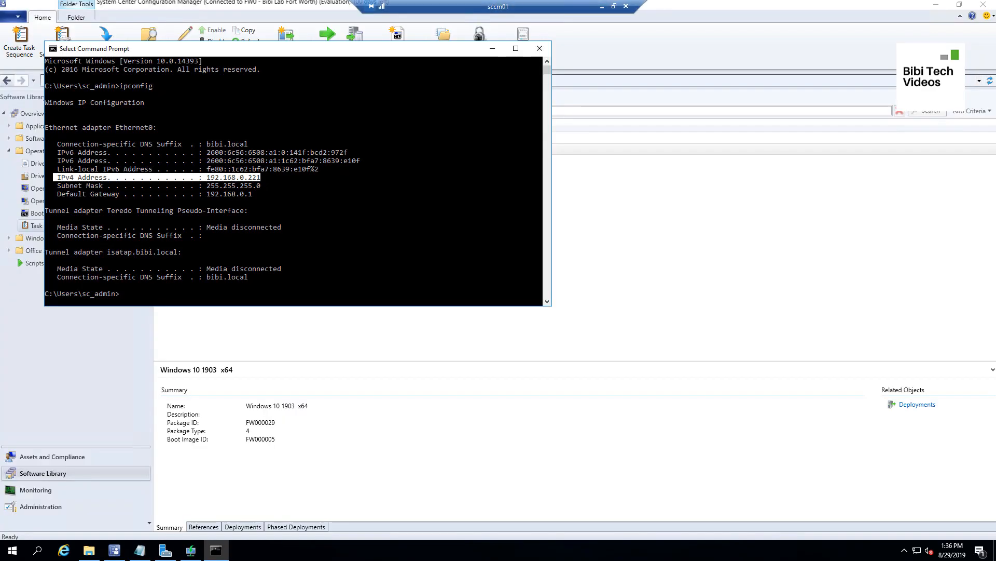
On sccm01, browse Storage (S:) to RemoteInstall\SMSBoot\x64 in File Explorer and select wdsnbp.com.
click(88, 551)
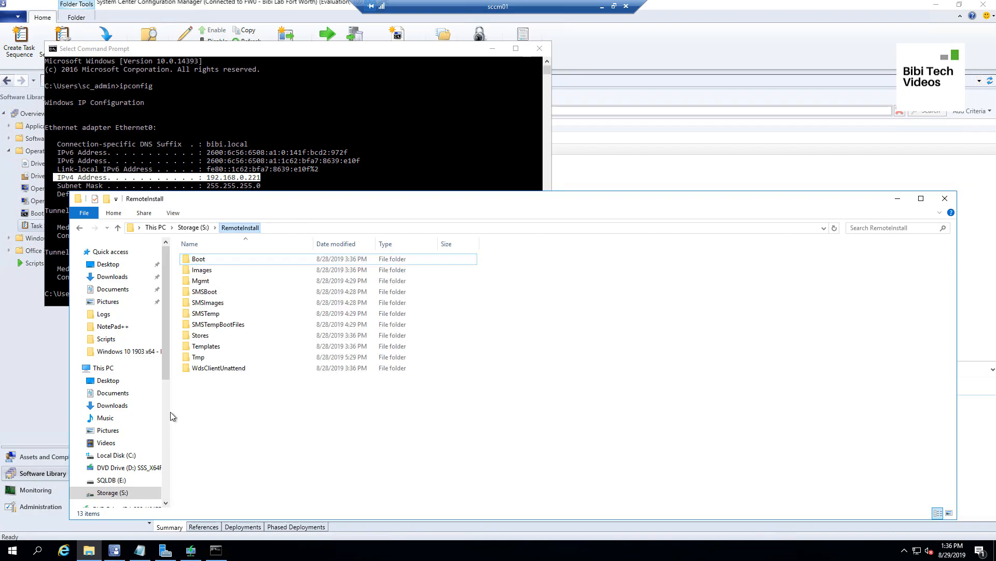
click(110, 493)
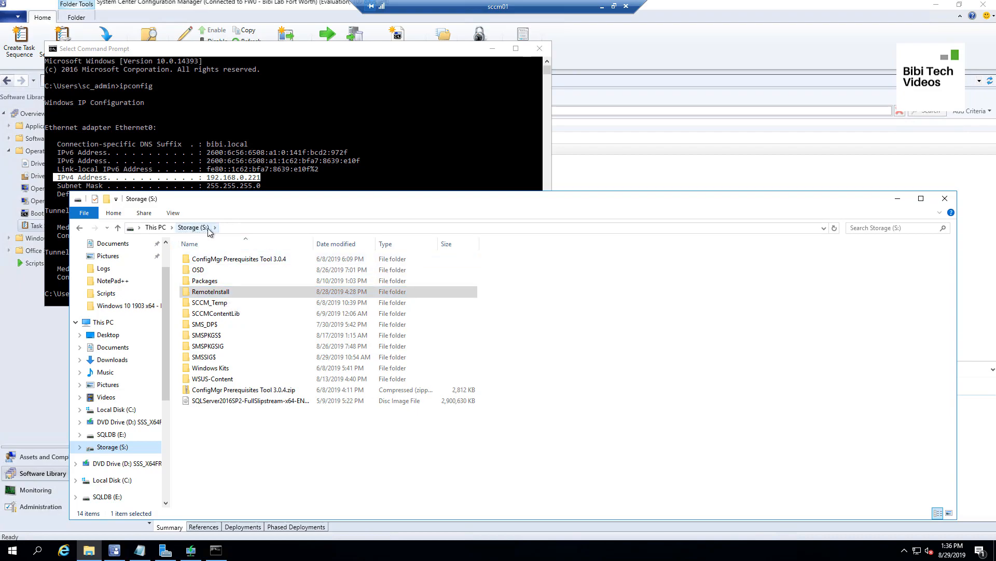
double_click(211, 296)
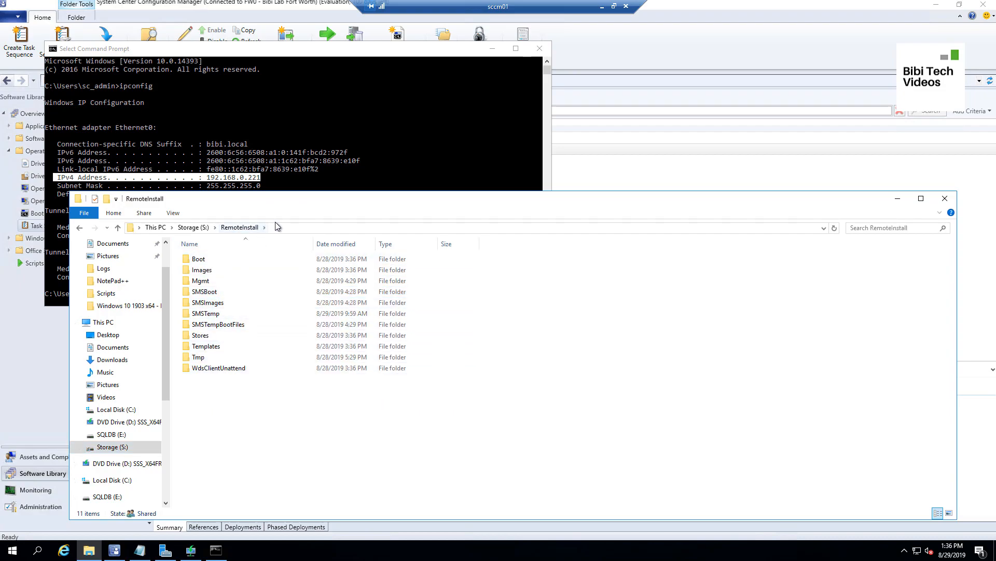
double_click(208, 293)
double_click(196, 270)
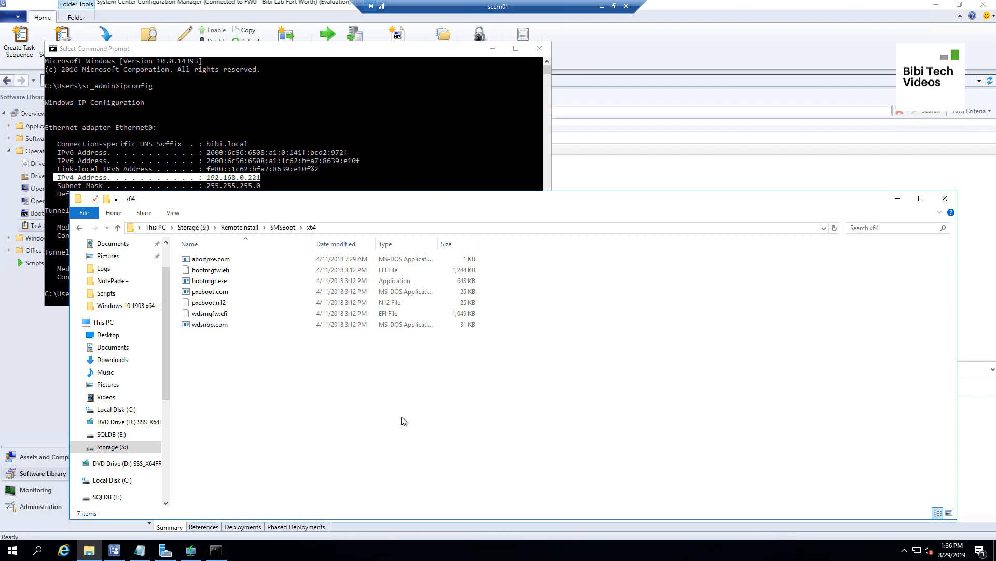
click(224, 326)
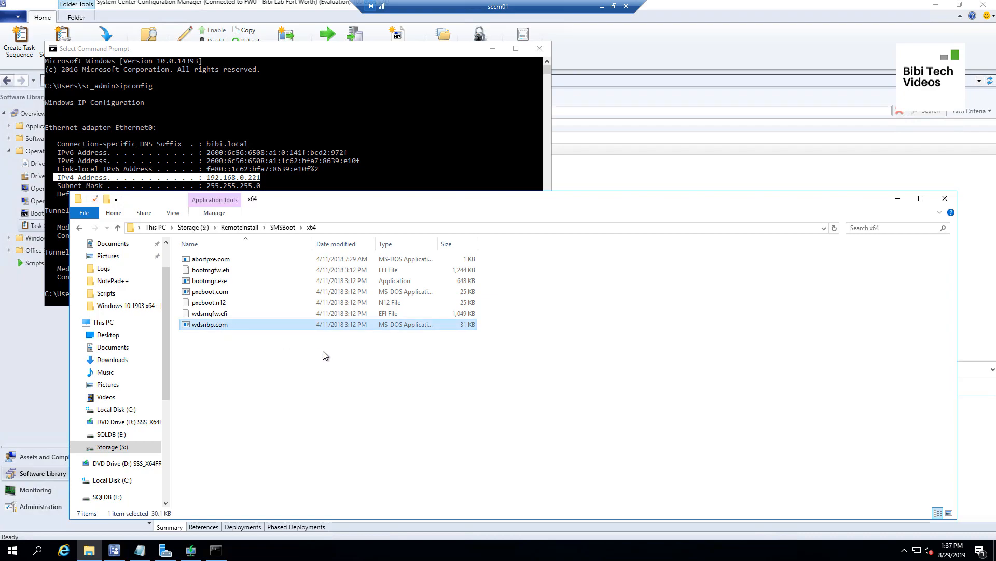
Write the boot file path SMSBoot\x64\wdsnbp.com in a new Notepad document and copy it.
click(37, 549)
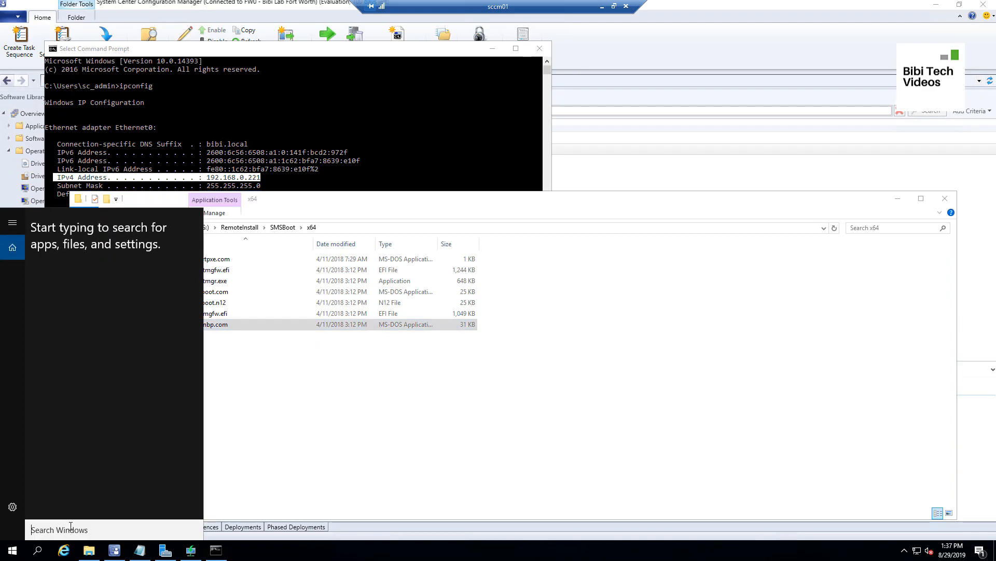
text(notepad)
key(Return)
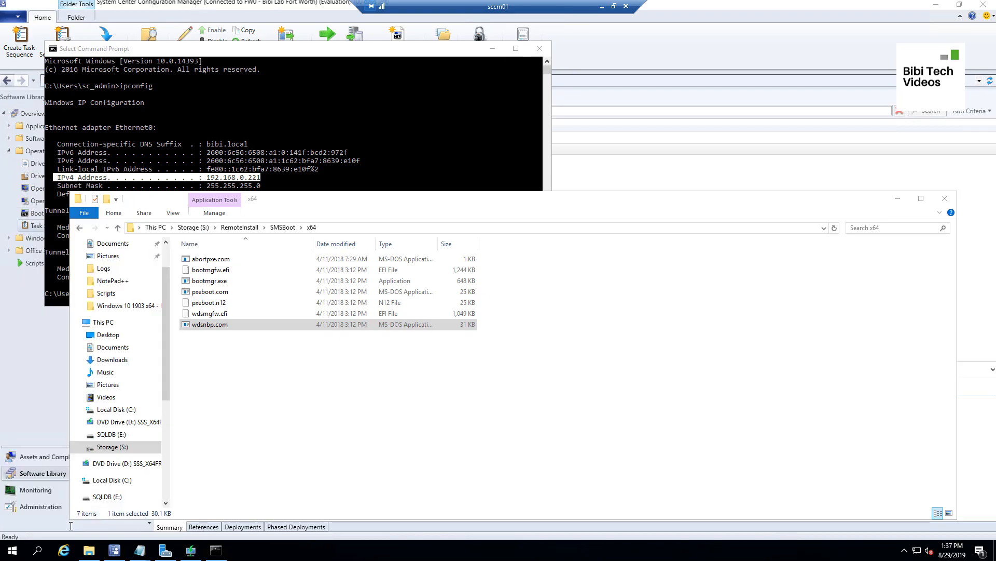
drag(333, 99, 710, 115)
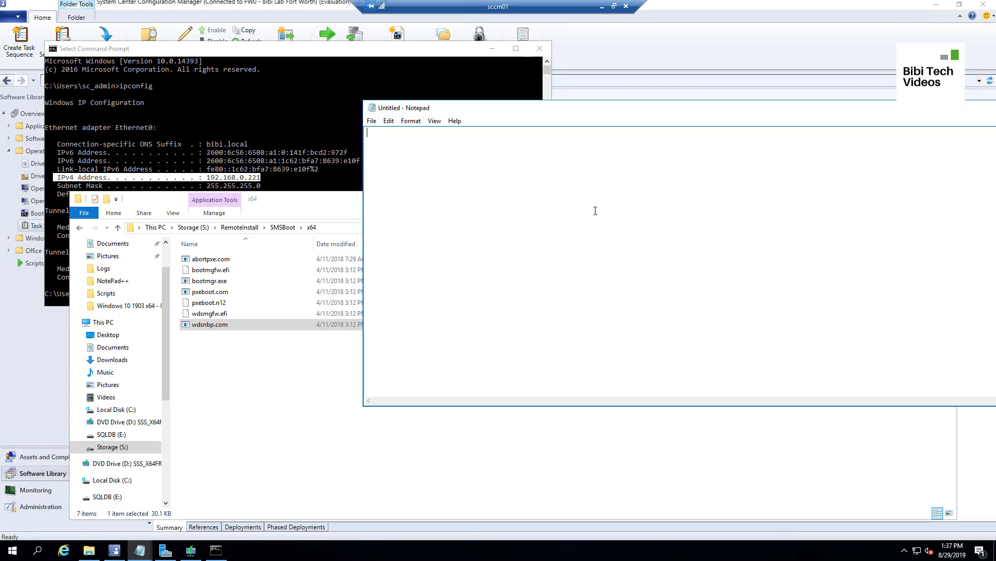
text(SMSBoot\x64\wdsnbp.com)
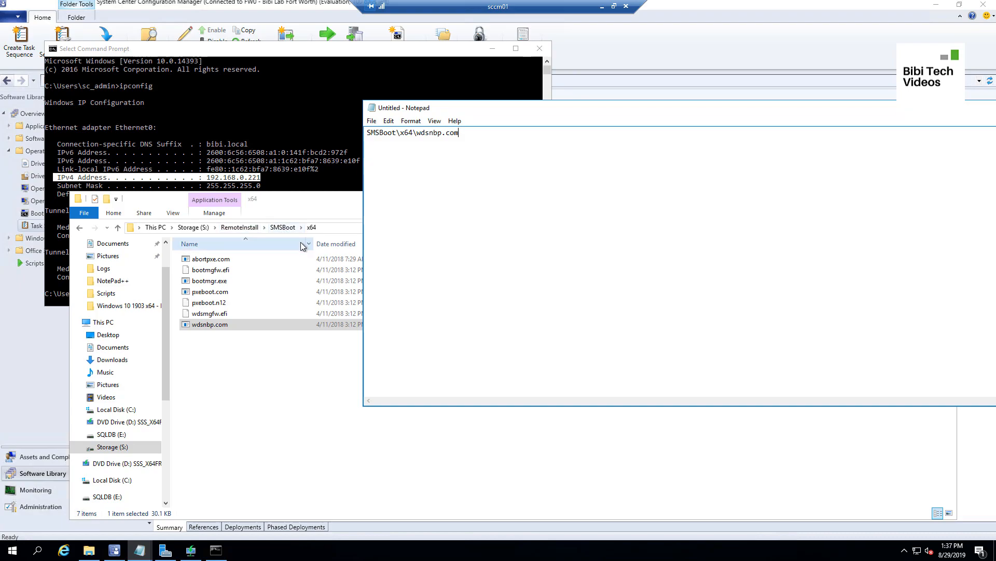
drag(465, 133, 365, 134)
key(ctrl+c)
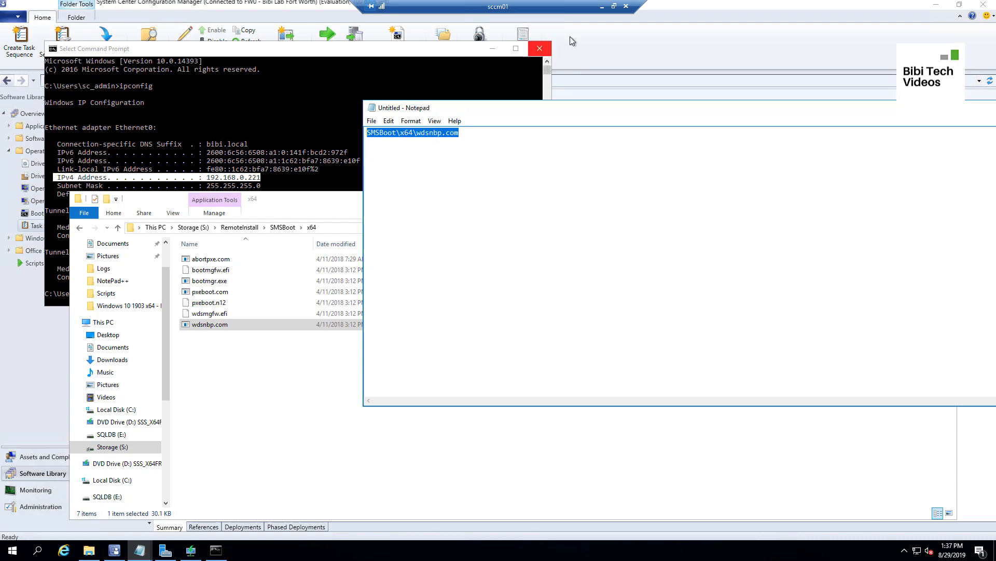
Return to dc01, paste SMSBoot\x64\wdsnbp.com as the 067 Bootfile Name string value, and apply and close the scope options.
click(602, 6)
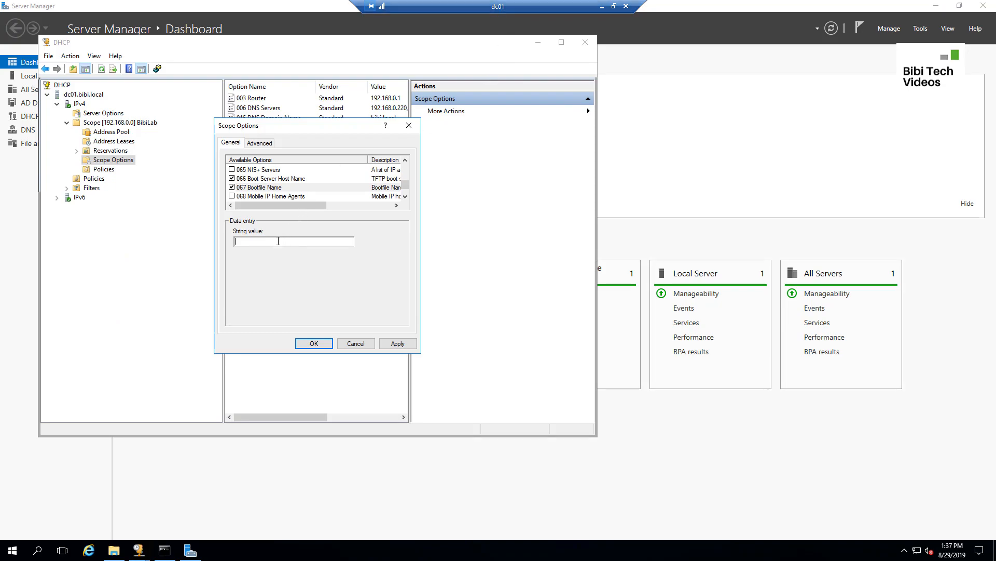
key(ctrl+v)
click(399, 343)
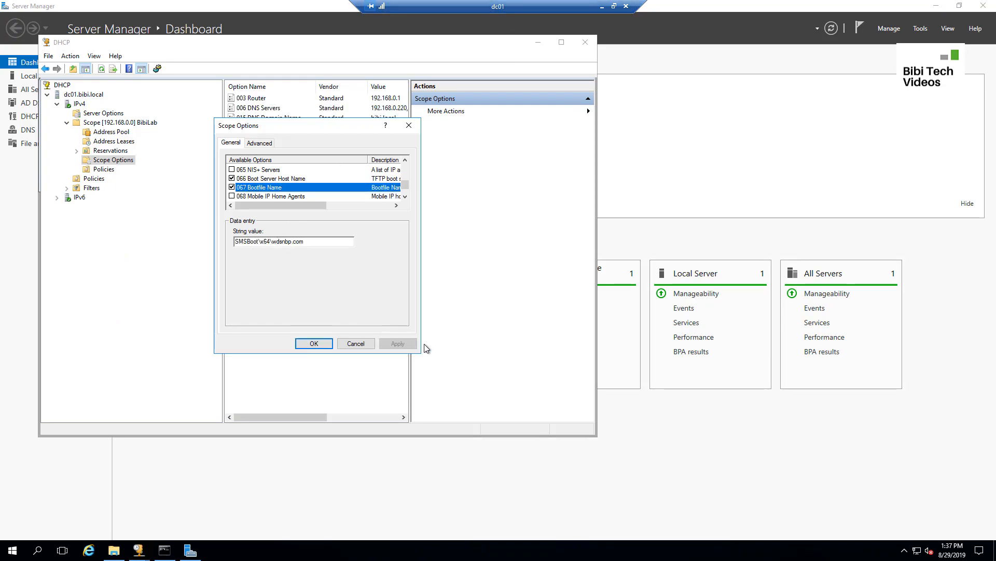
click(326, 344)
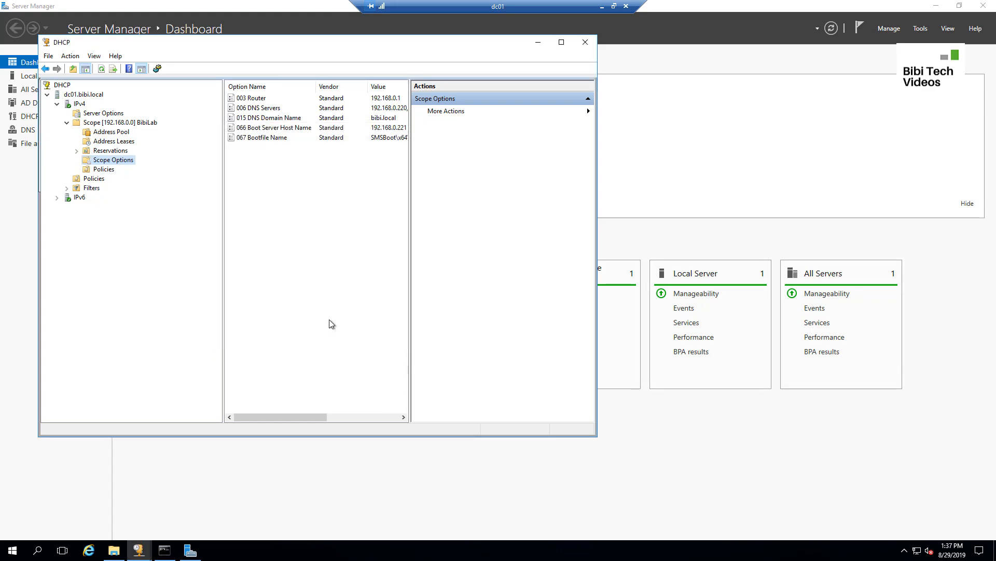